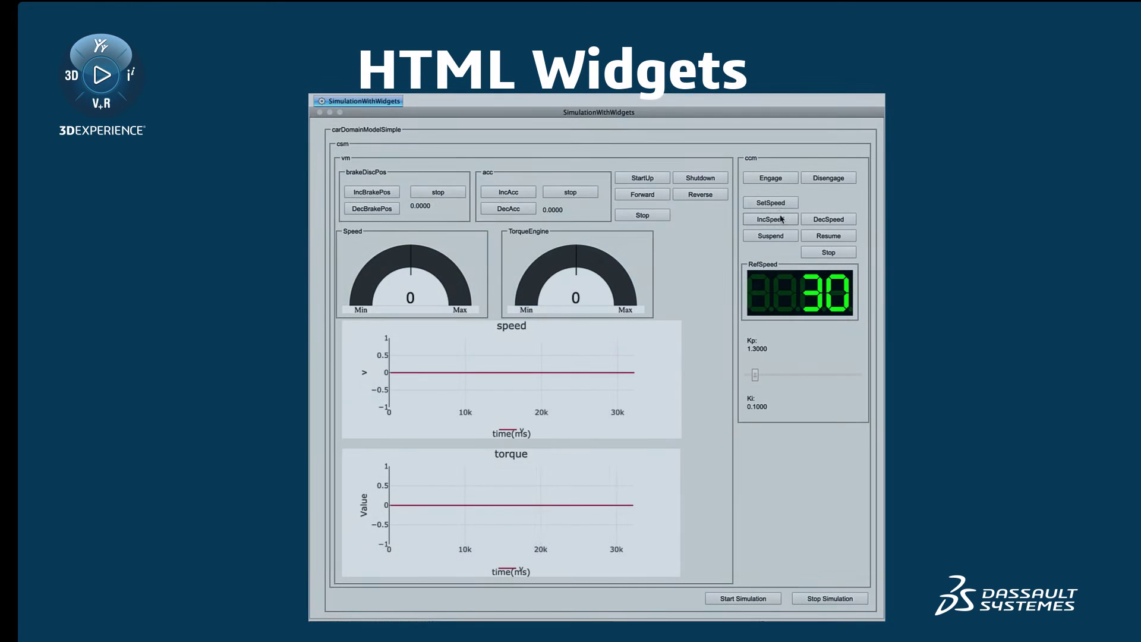
Set the cruise speed in the demo widget simulation so the car accelerates.
click(775, 204)
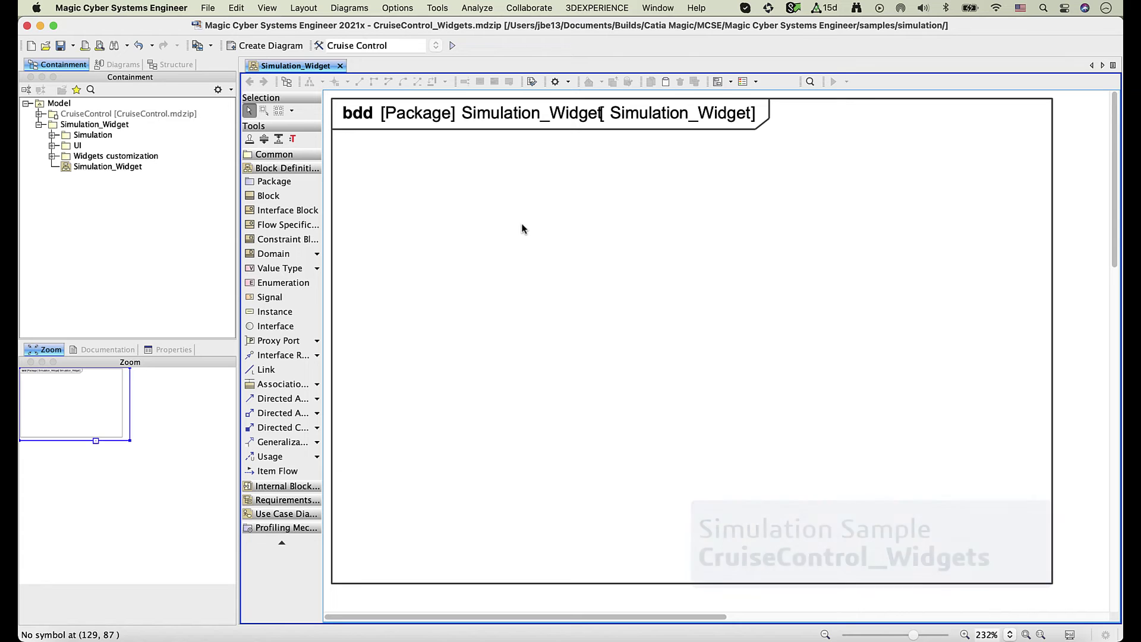
Place a new block named SimulationWithWidgets on the Simulation_Widget diagram.
click(287, 200)
click(532, 229)
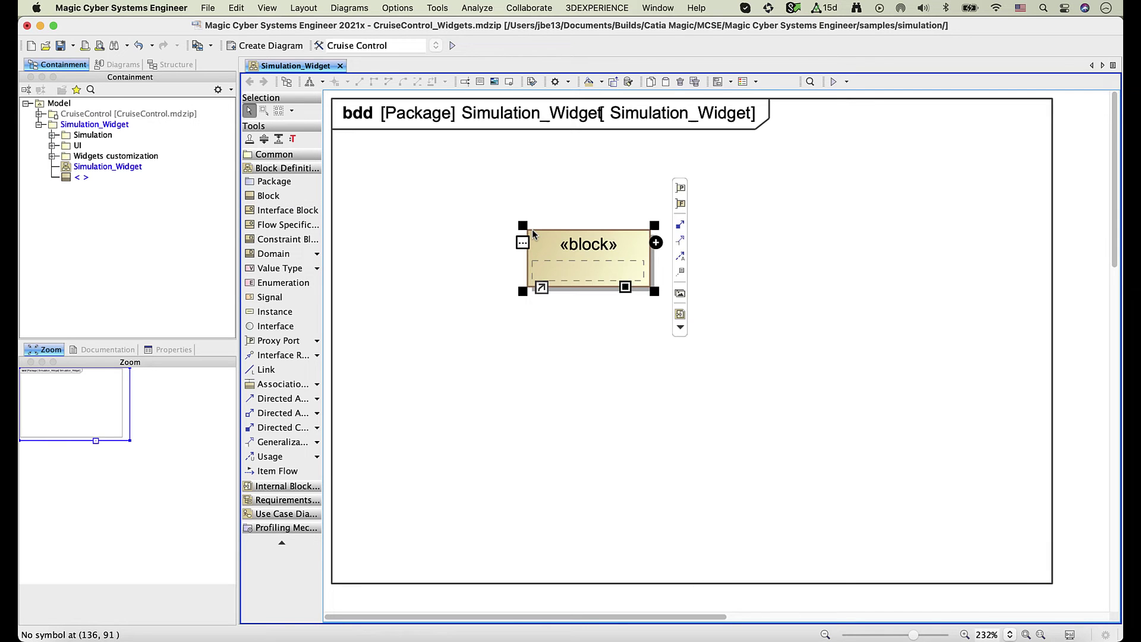
text(SimulationWithWidgets)
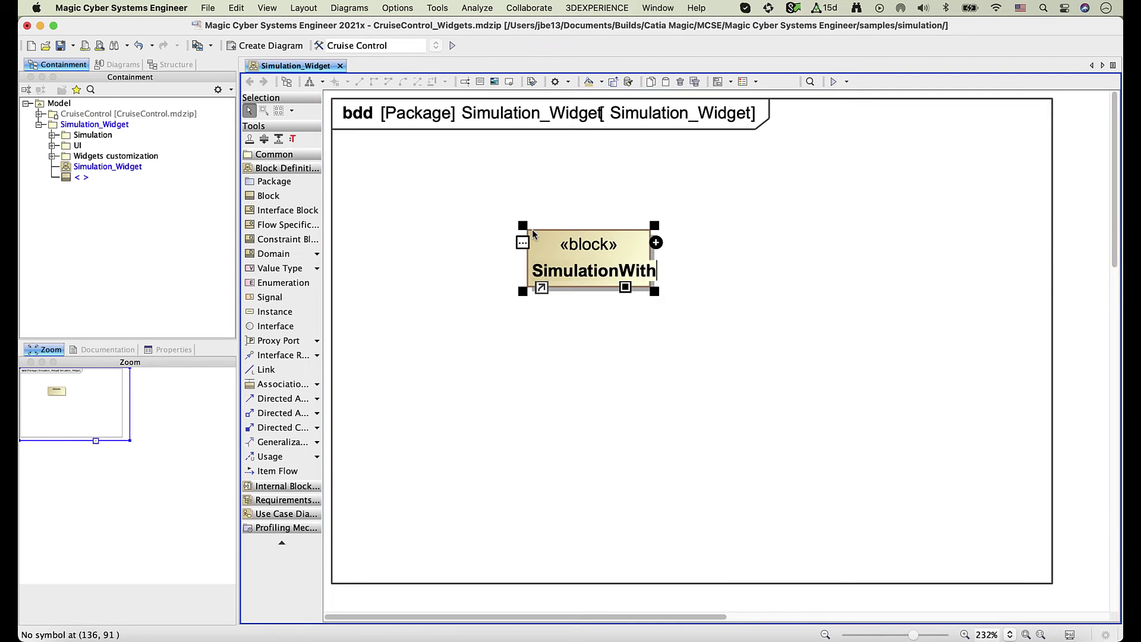
key(Return)
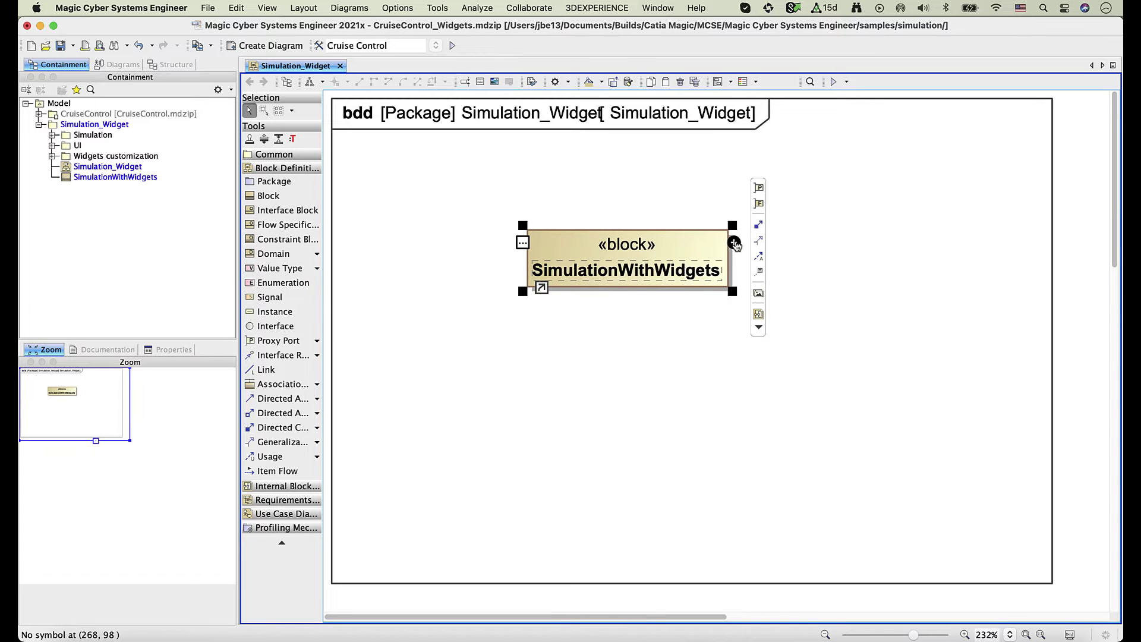
Add a part property to it, typed CarDomainModelSimple from the StateAnalysis package.
click(734, 242)
click(764, 269)
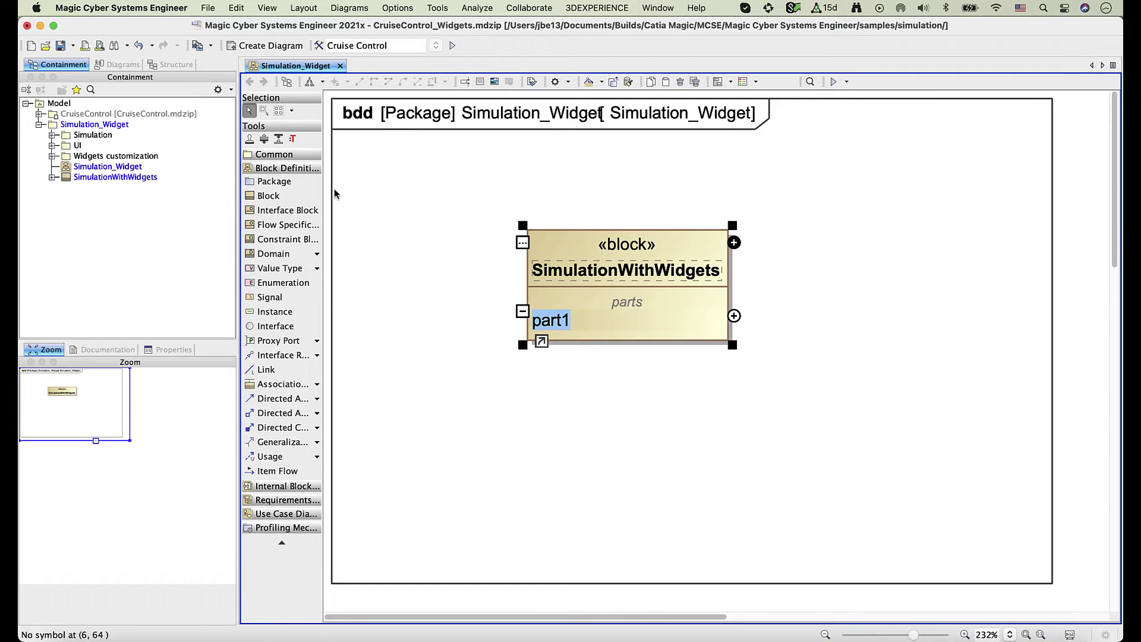
click(39, 114)
click(51, 177)
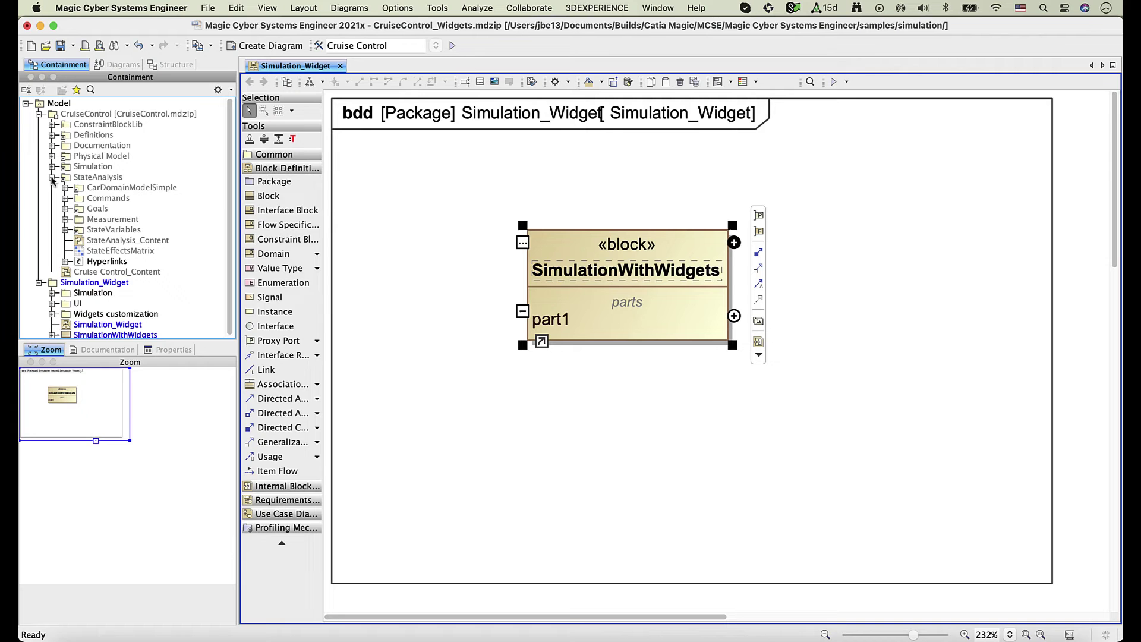
click(65, 188)
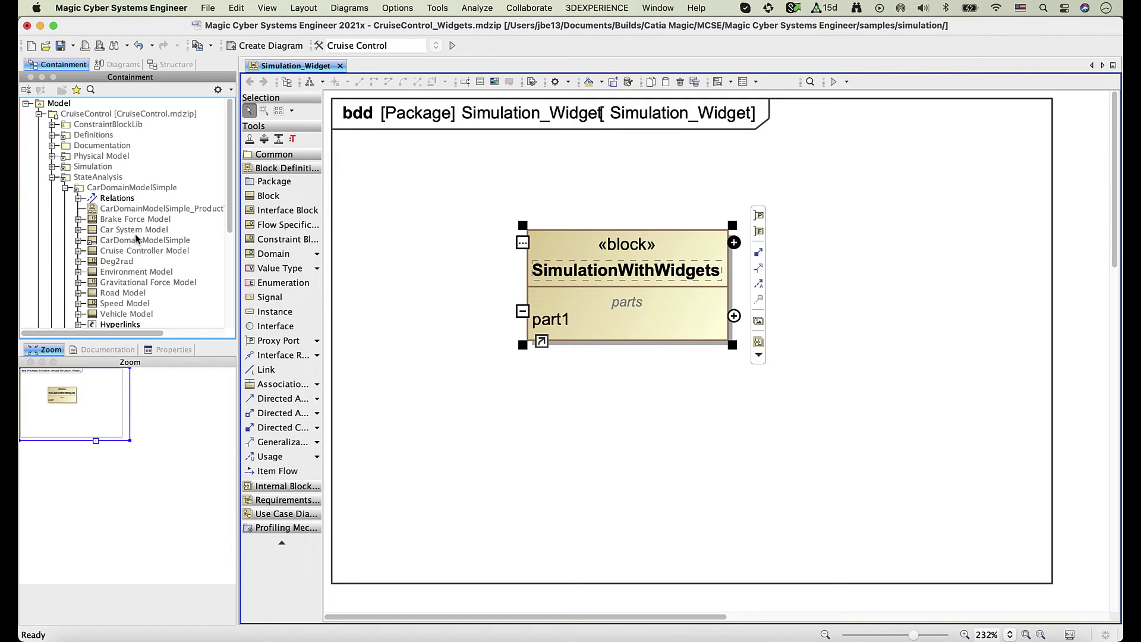
drag(136, 239, 593, 325)
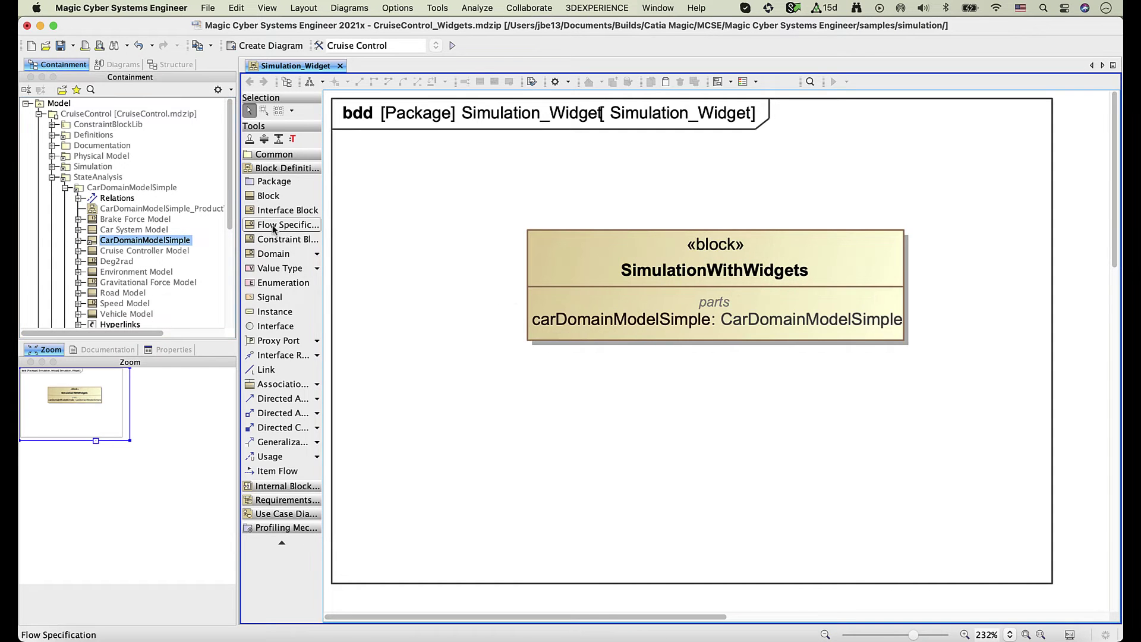
click(39, 113)
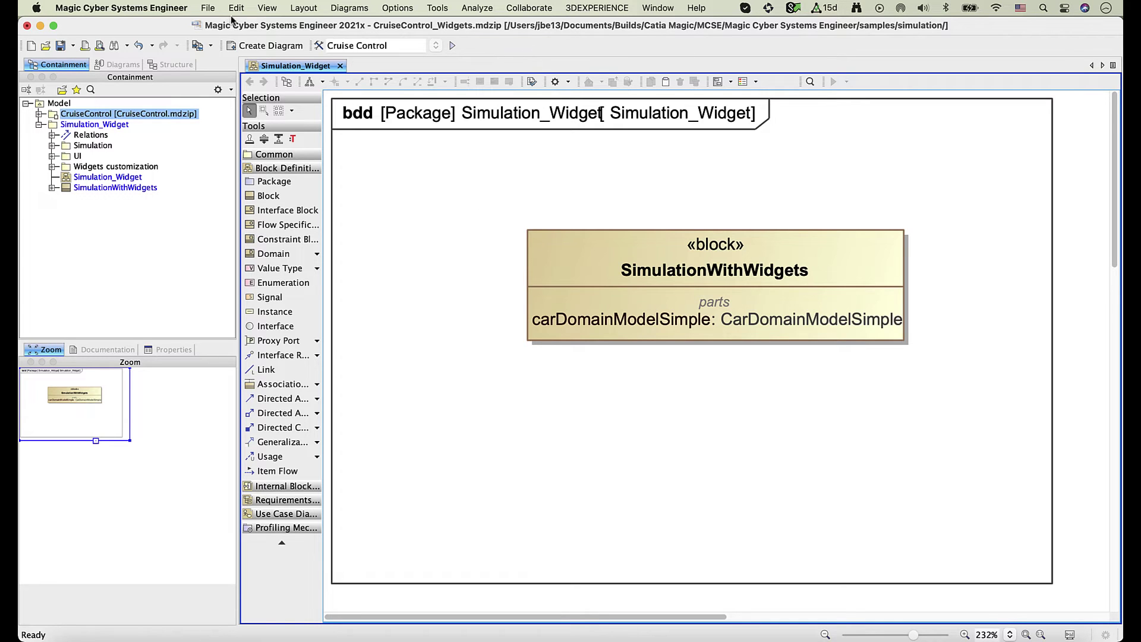
Use the local project UI Widgets Library.mdzip, show auxiliary resources, and list its widgets.
click(207, 9)
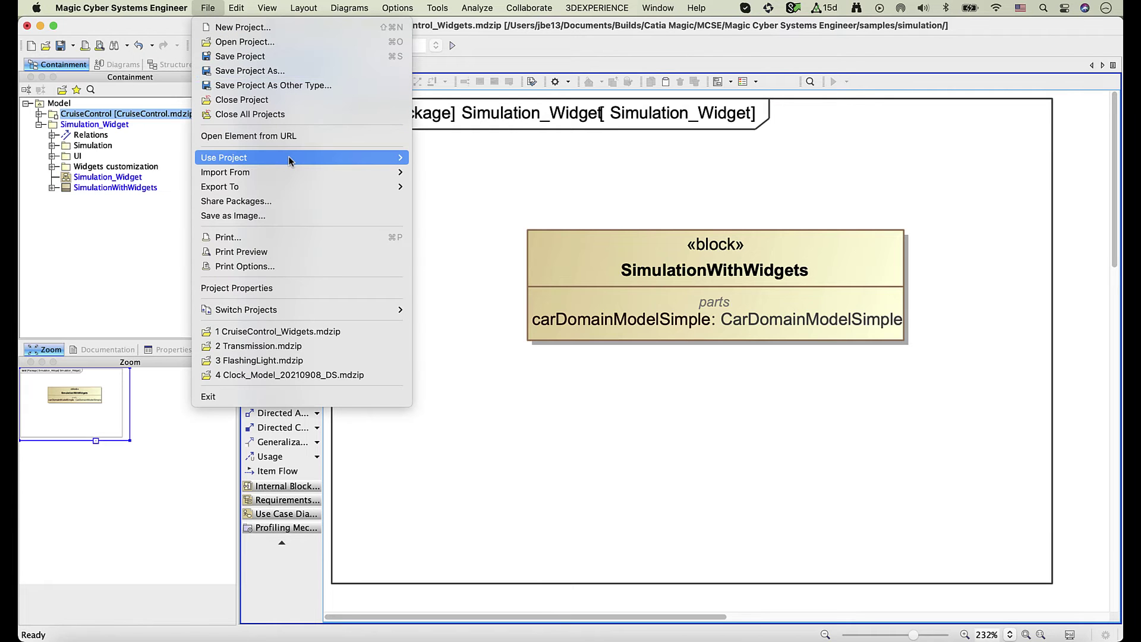
mouse_move(292, 161)
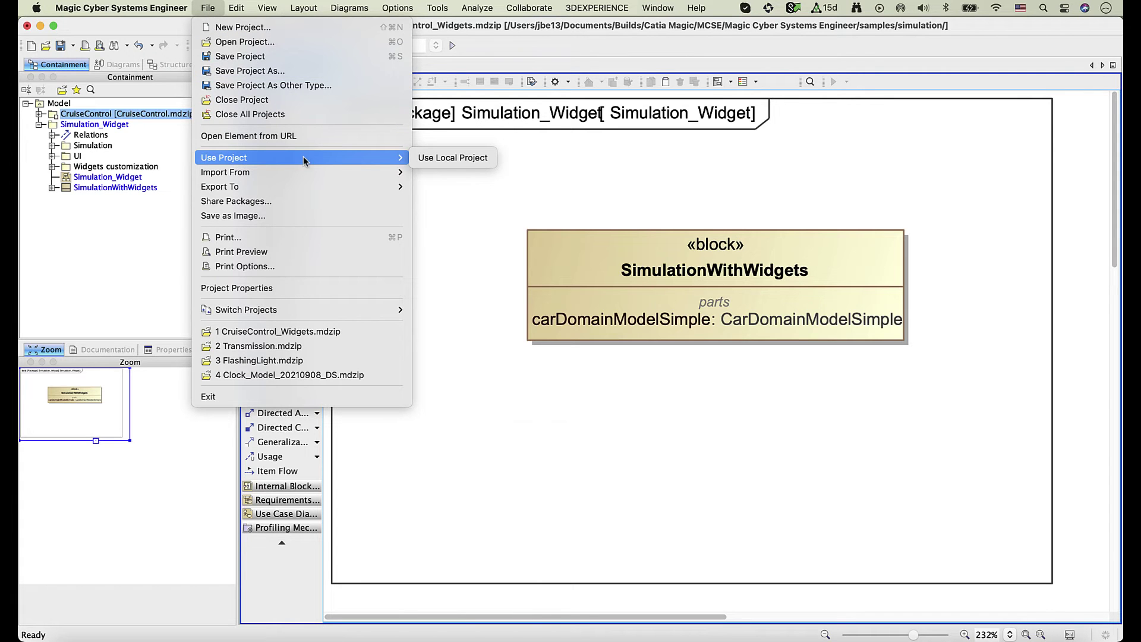
click(426, 159)
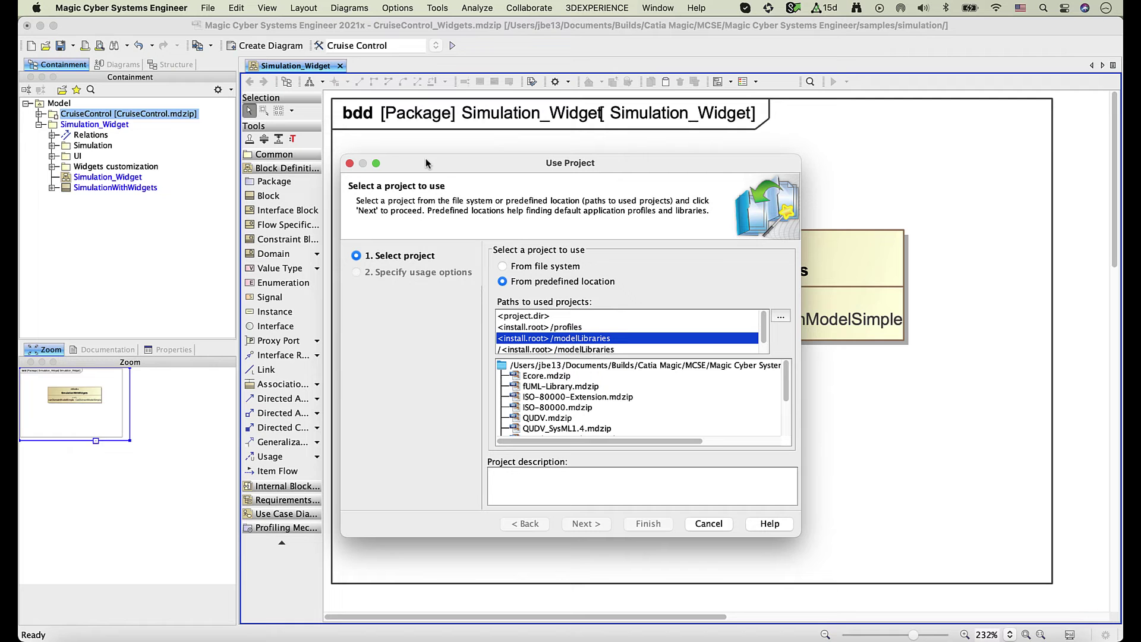
drag(786, 403, 785, 437)
click(614, 431)
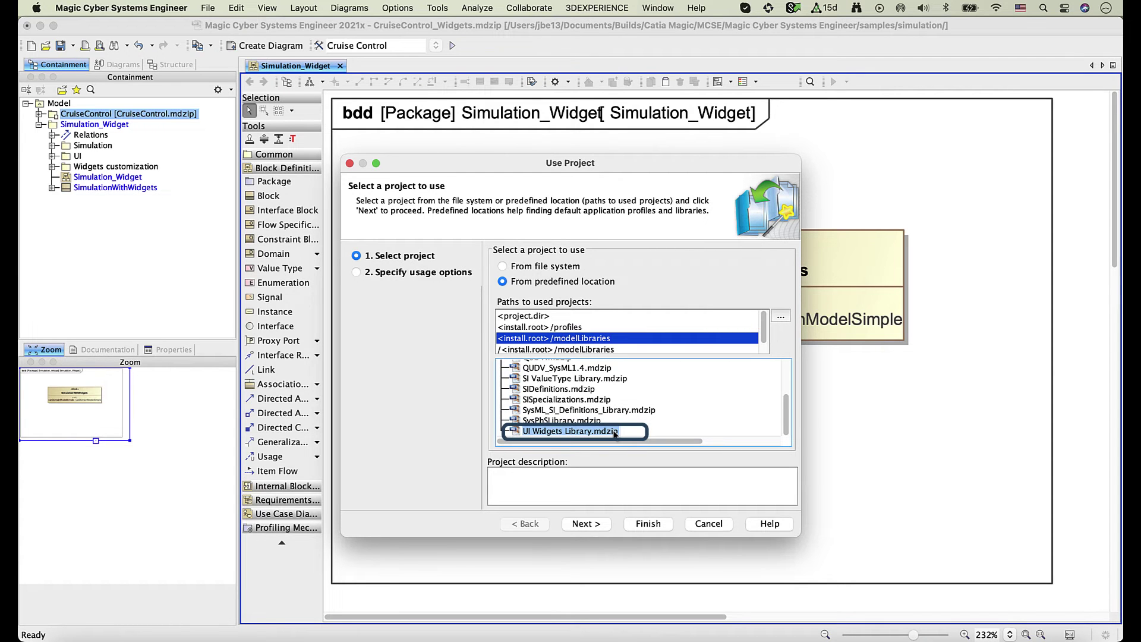
click(650, 523)
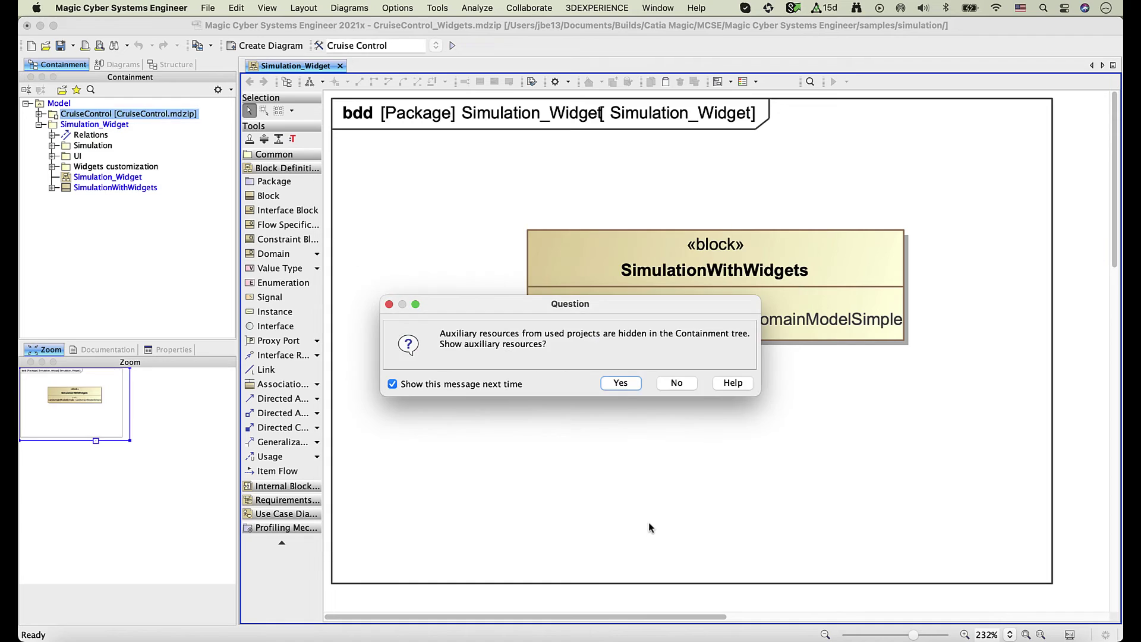
click(621, 387)
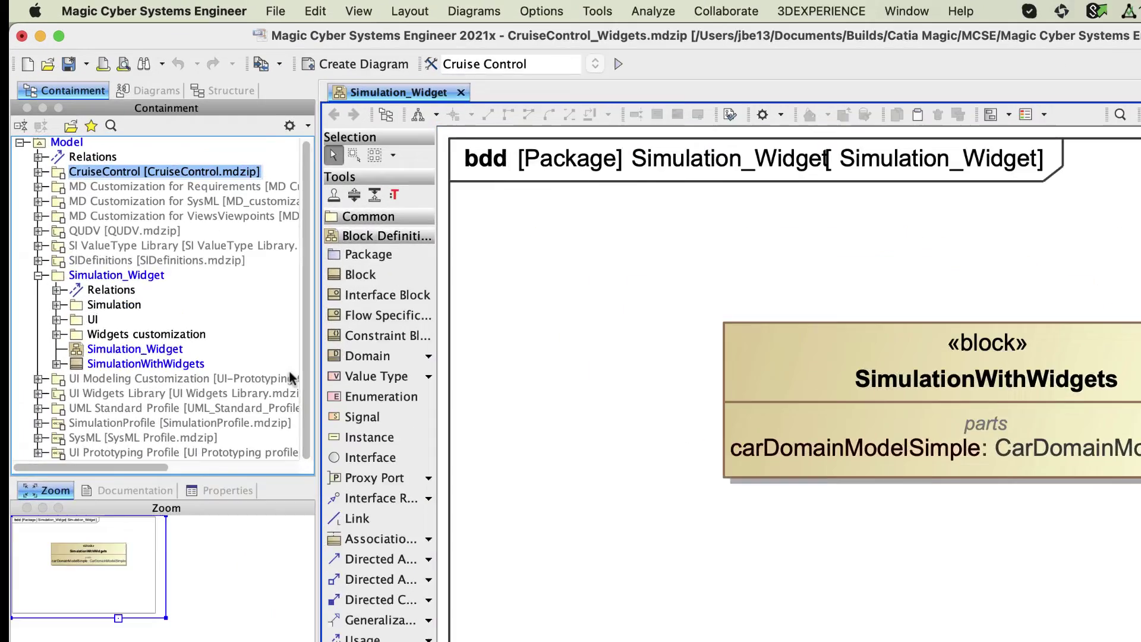
click(39, 282)
scroll(40, 279, down, 3)
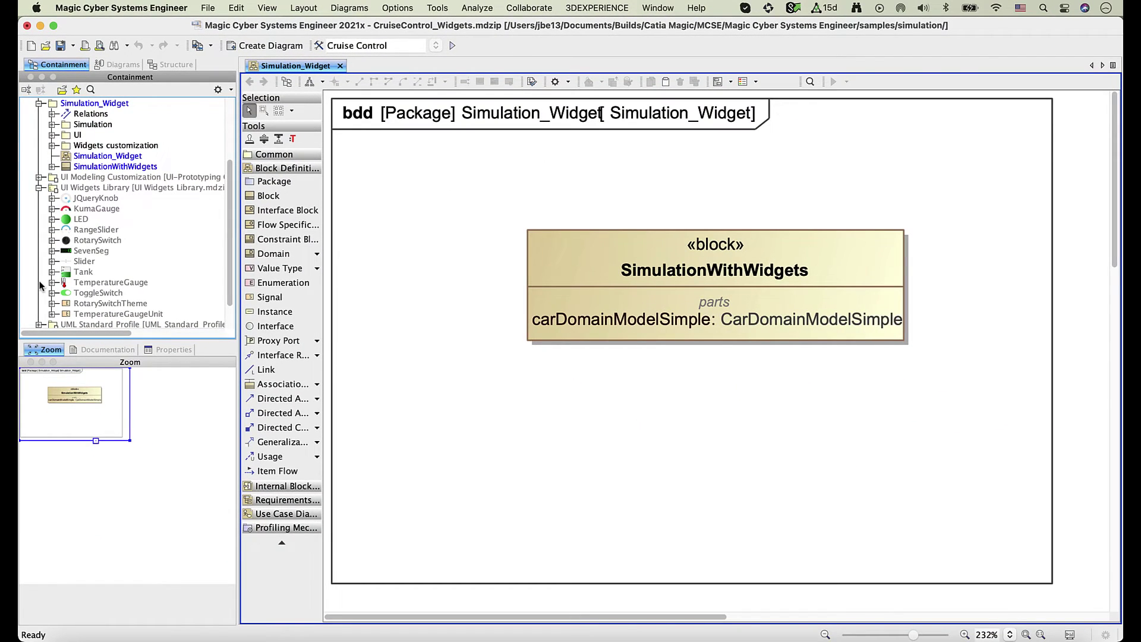
Create an IBD for SimulationWithWidgets, including the csm part and its refSpeed value.
click(821, 244)
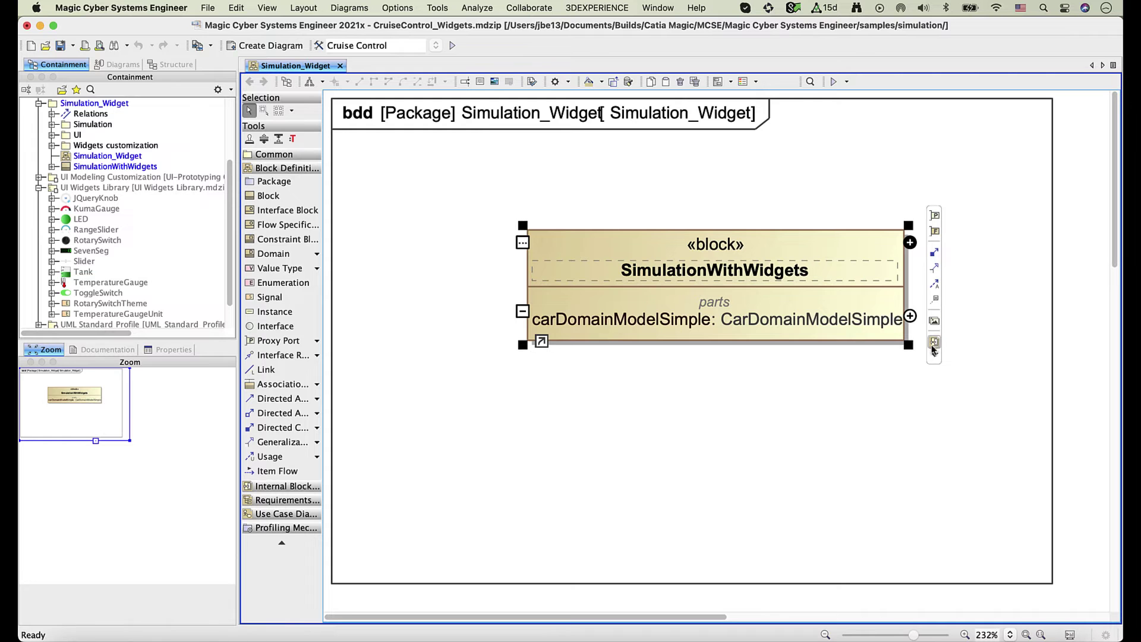
click(934, 342)
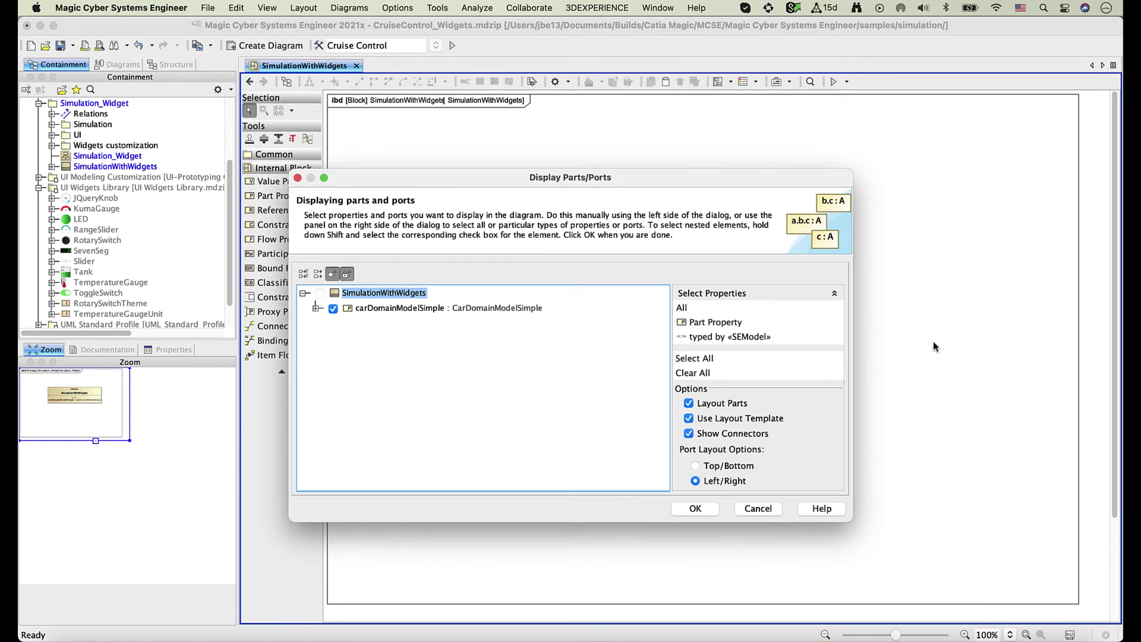
click(315, 309)
click(346, 384)
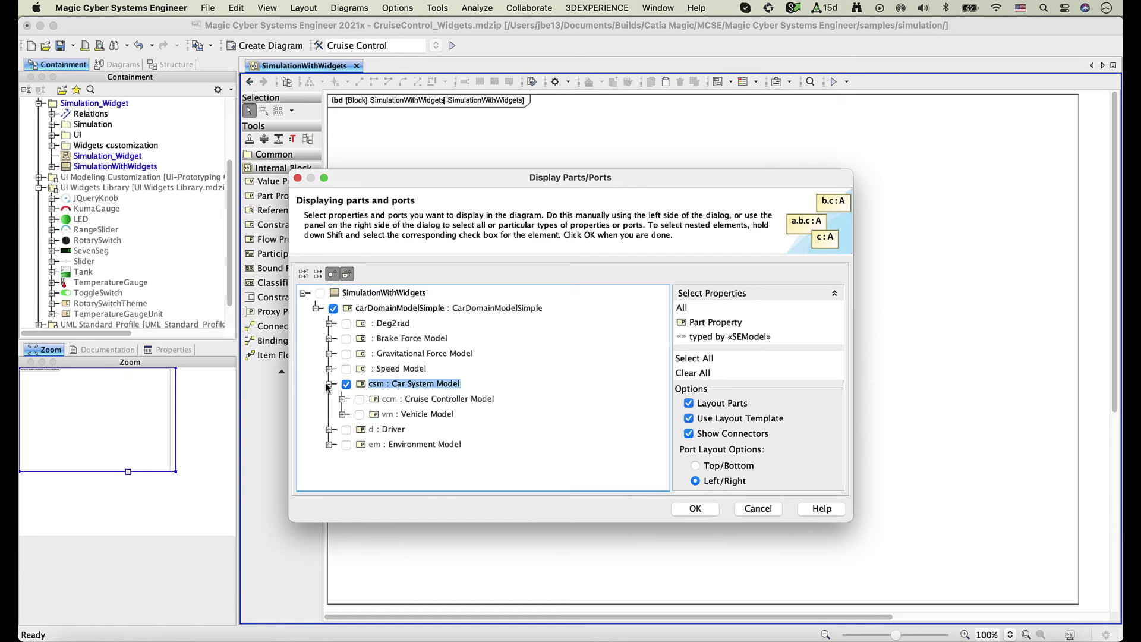
click(343, 399)
scroll(340, 404, down, 5)
click(369, 395)
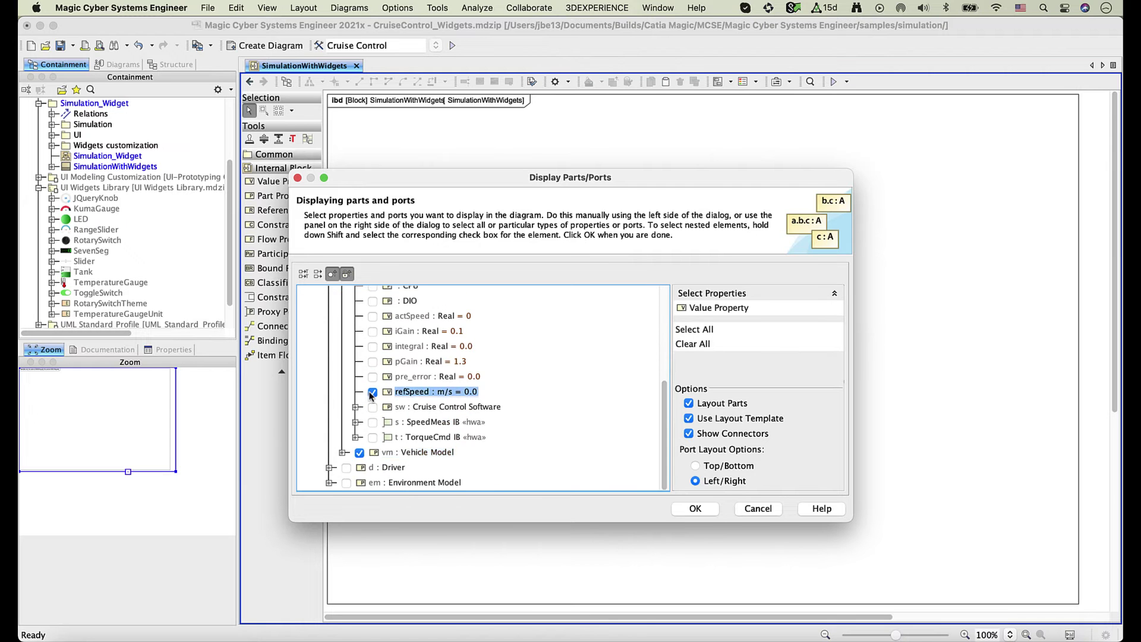
Also include vm's speed.v and torqueEngine.v values, and confirm the selection.
click(342, 452)
scroll(350, 440, down, 5)
click(374, 433)
click(372, 429)
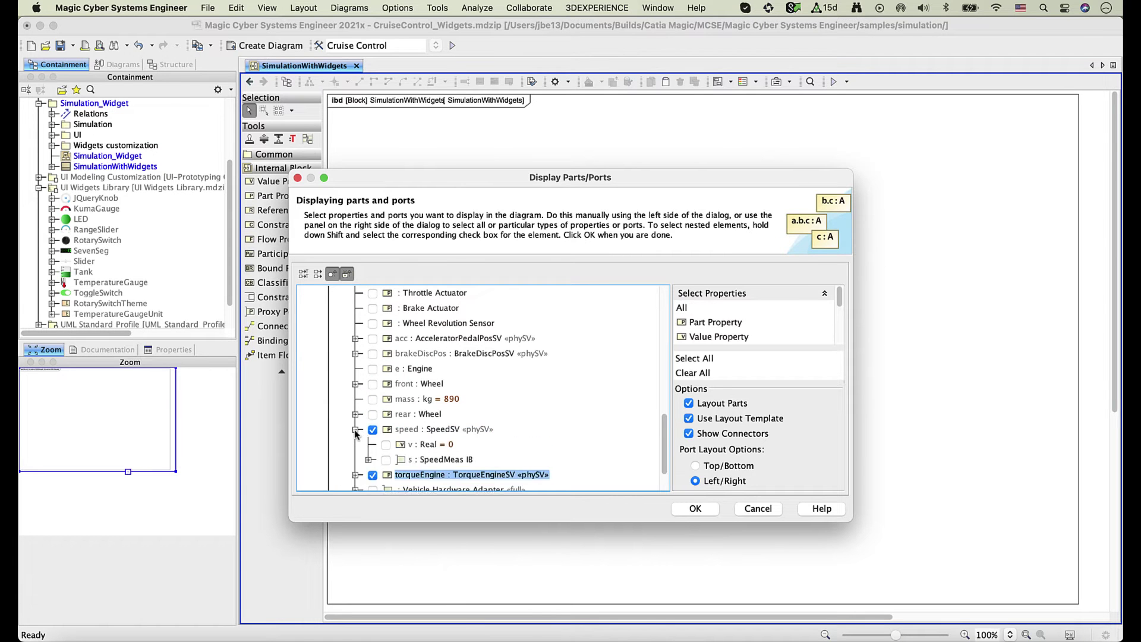
scroll(390, 415, down, 1)
click(373, 444)
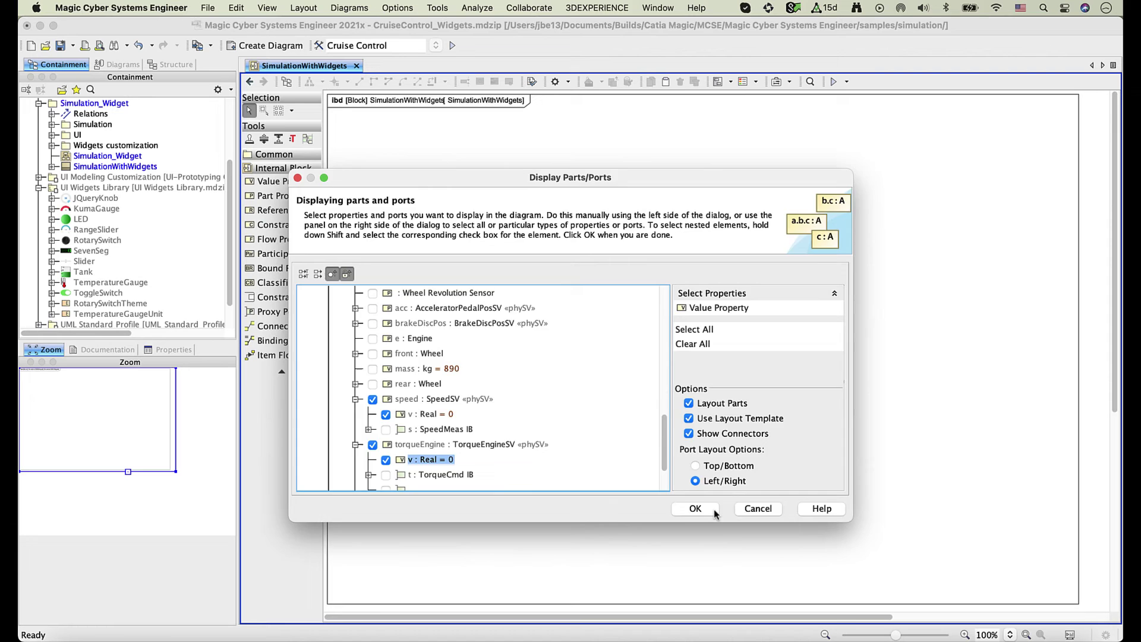
click(695, 509)
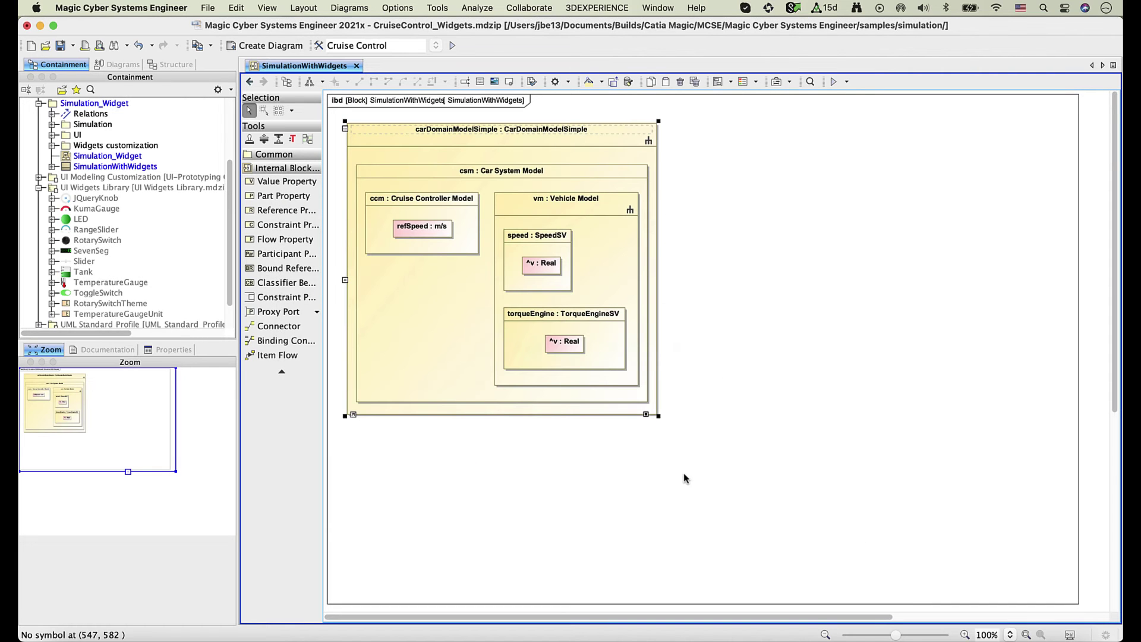
Place a KumaGauge right of the car model and name it Speed.
click(610, 453)
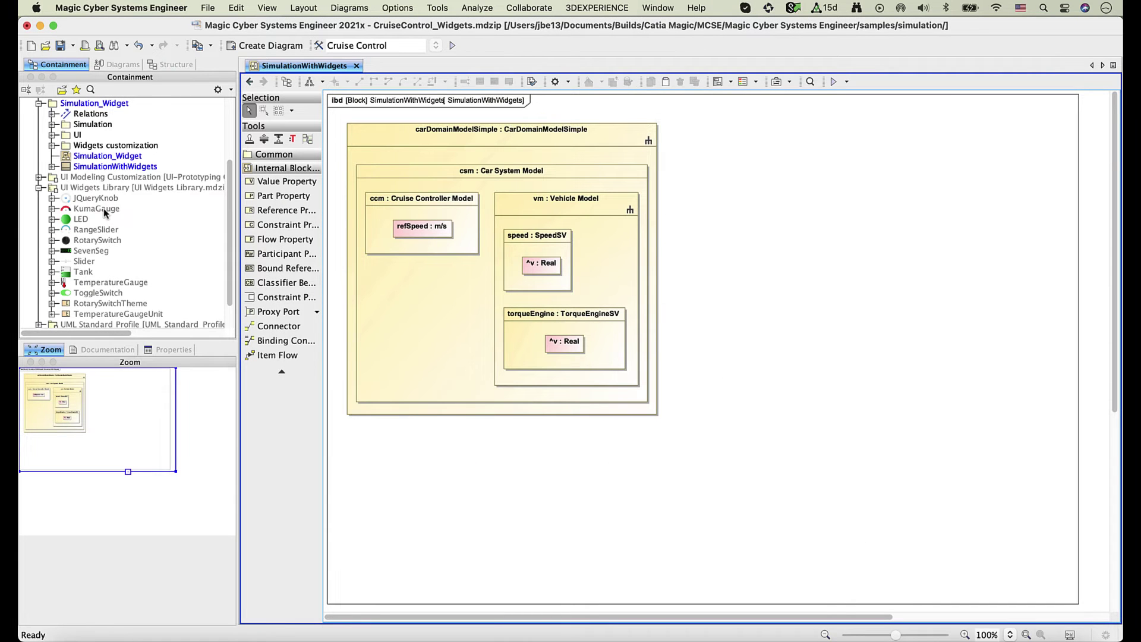
drag(103, 207, 800, 248)
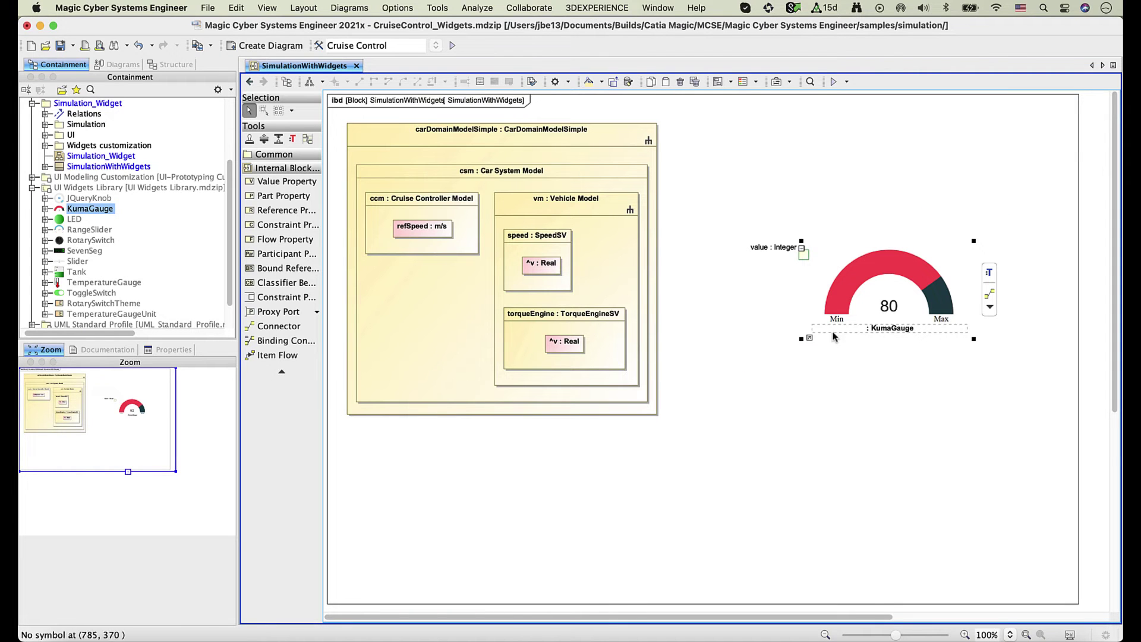
click(854, 333)
text(Spe )
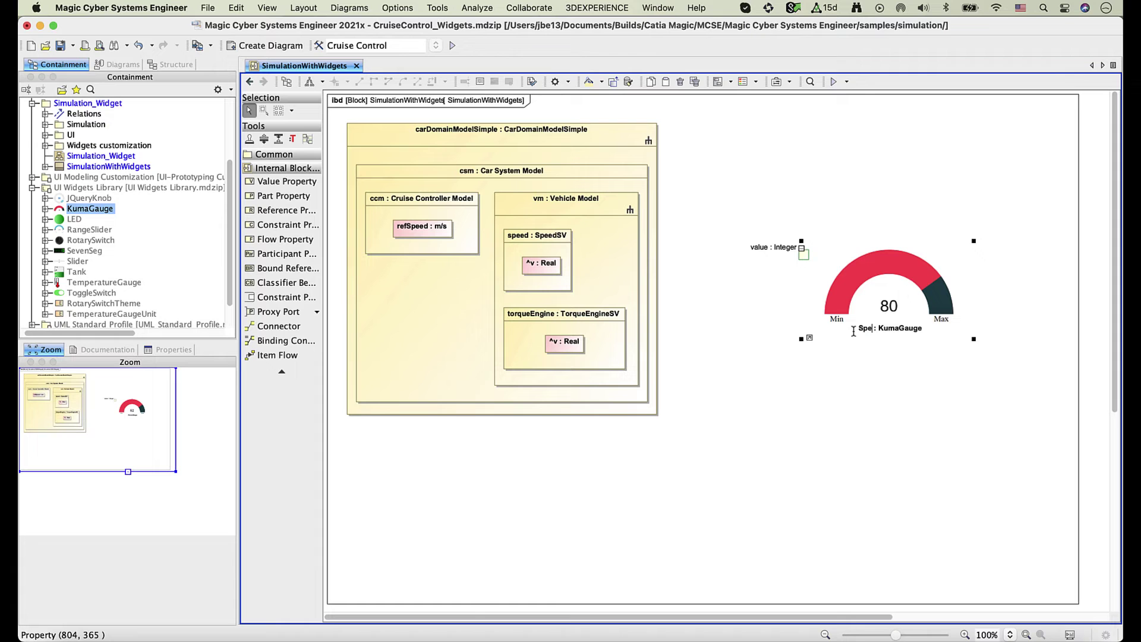
text(ed)
key(Return)
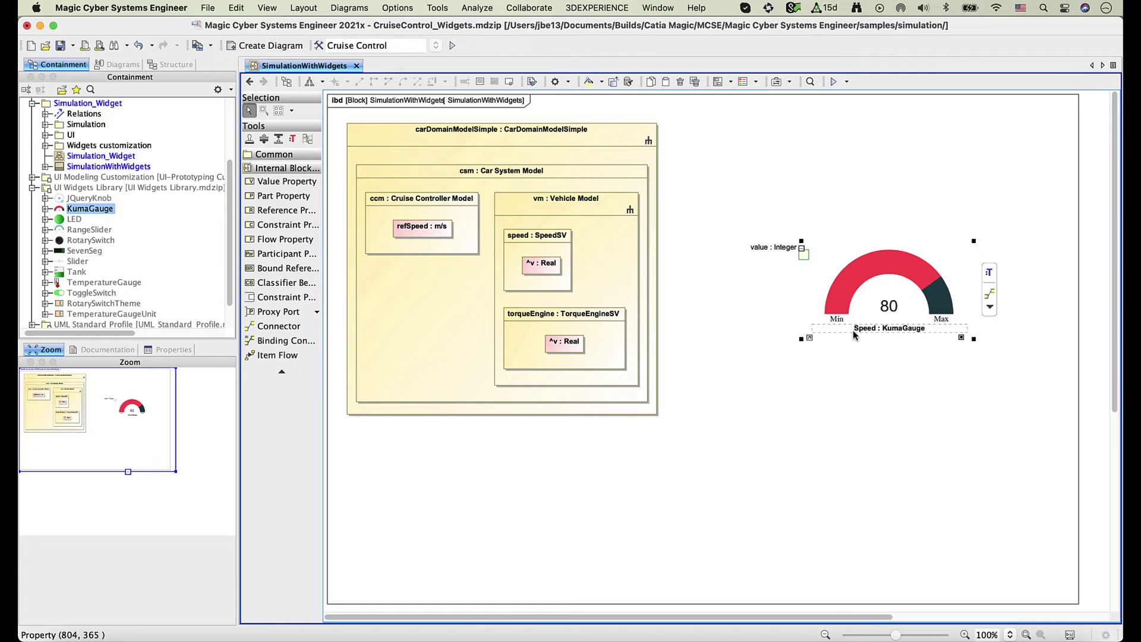
Bind the Speed gauge's value to speed's v with a binding connector.
click(804, 256)
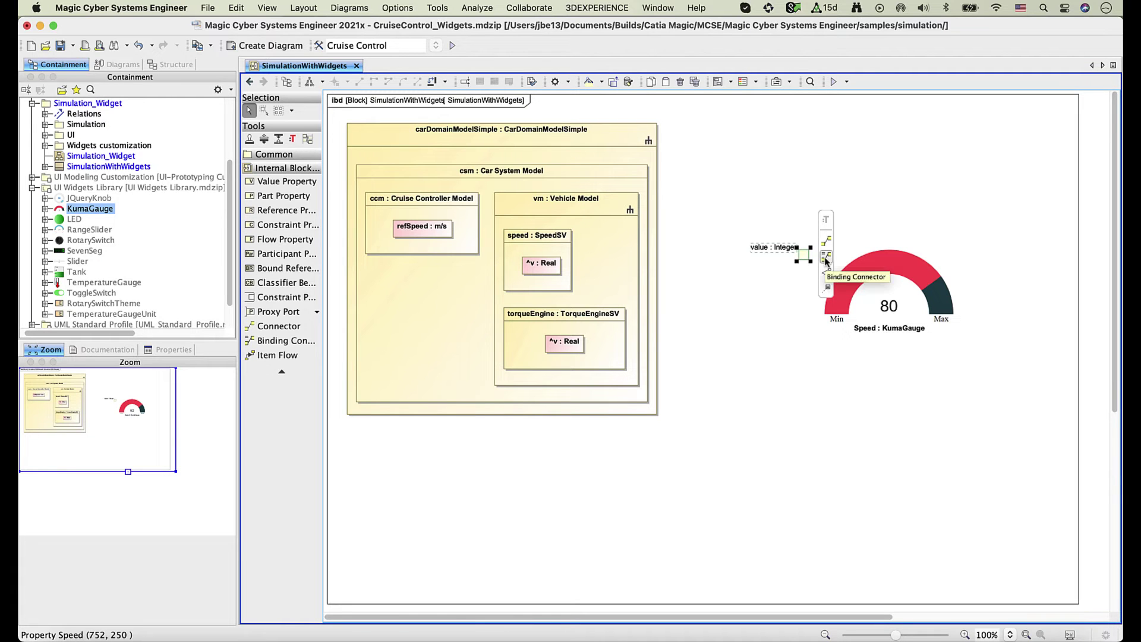
drag(825, 259, 552, 265)
click(772, 300)
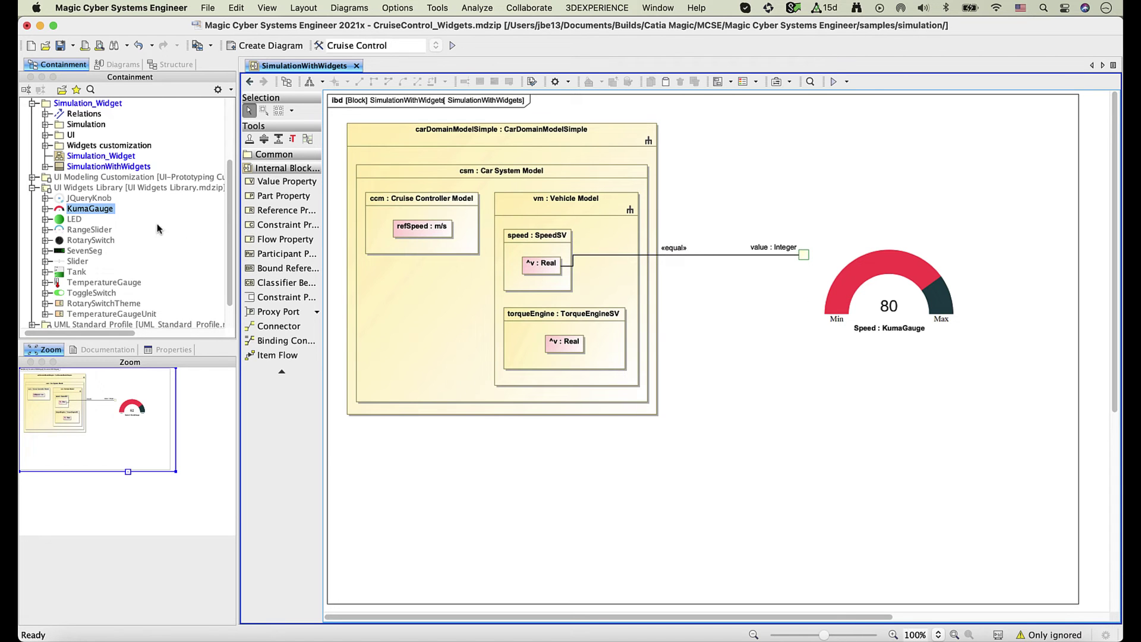
Add a second KumaGauge and bind it to torqueEngine's v value.
click(78, 213)
drag(420, 372, 566, 493)
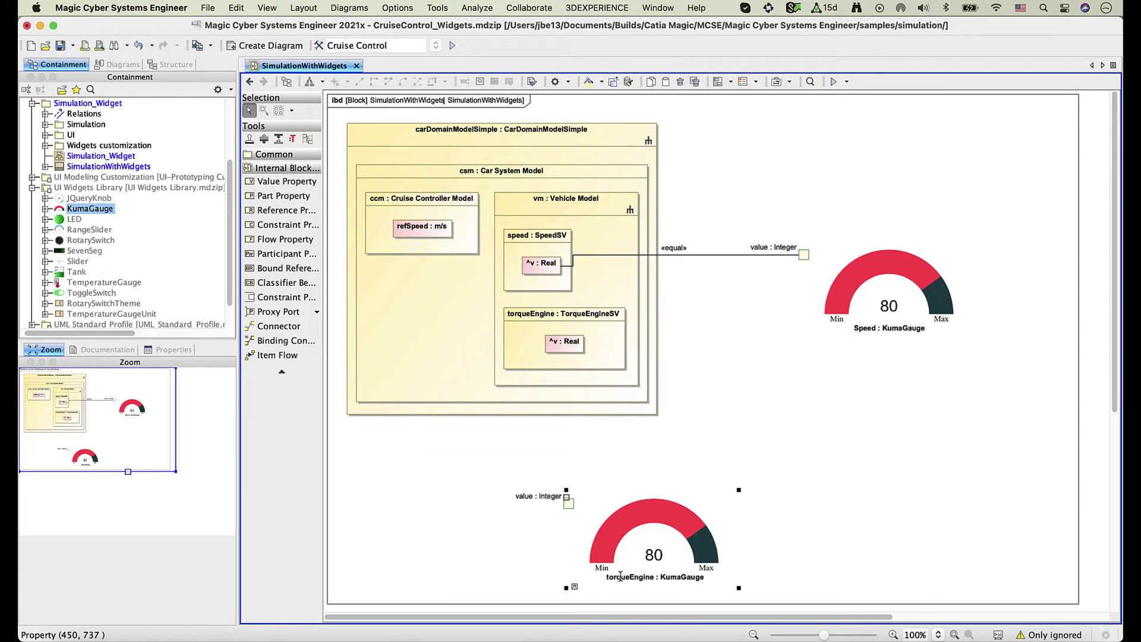
drag(569, 505, 565, 349)
click(558, 469)
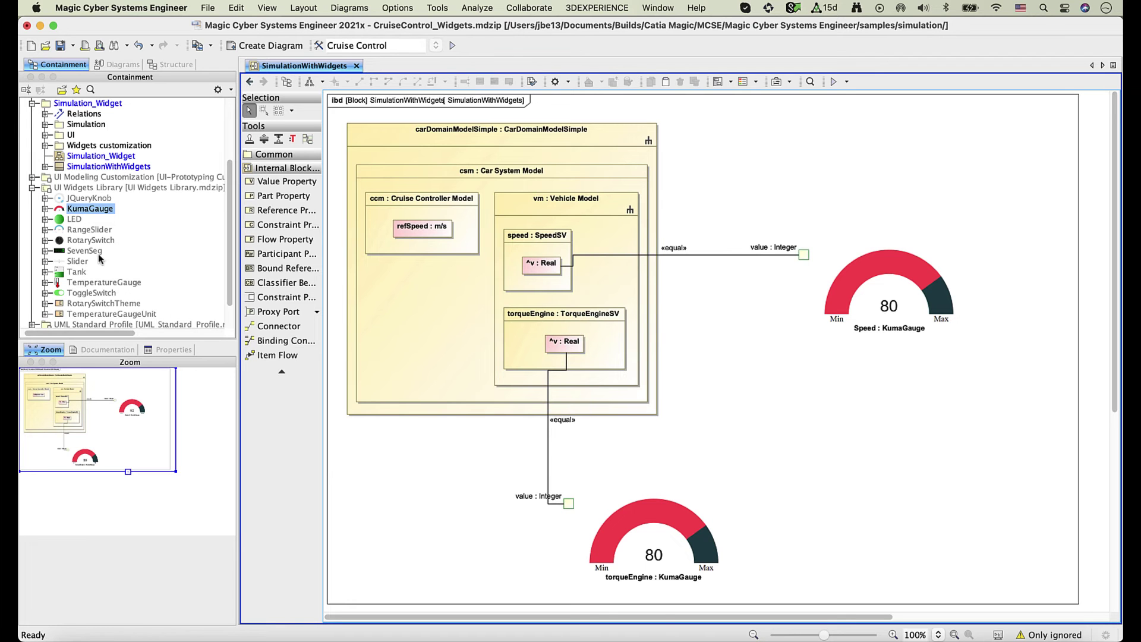
Add a SevenSeg display named refSpeed and bind its value to refSpeed.
drag(84, 250, 155, 275)
drag(387, 504, 387, 504)
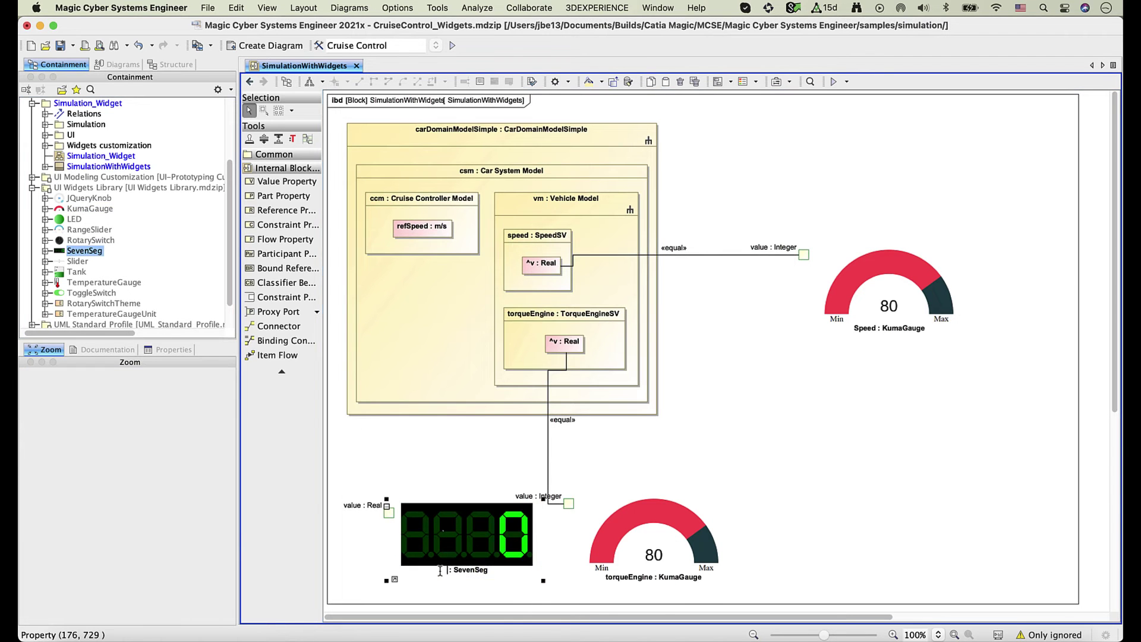
text(refSpeed)
click(387, 548)
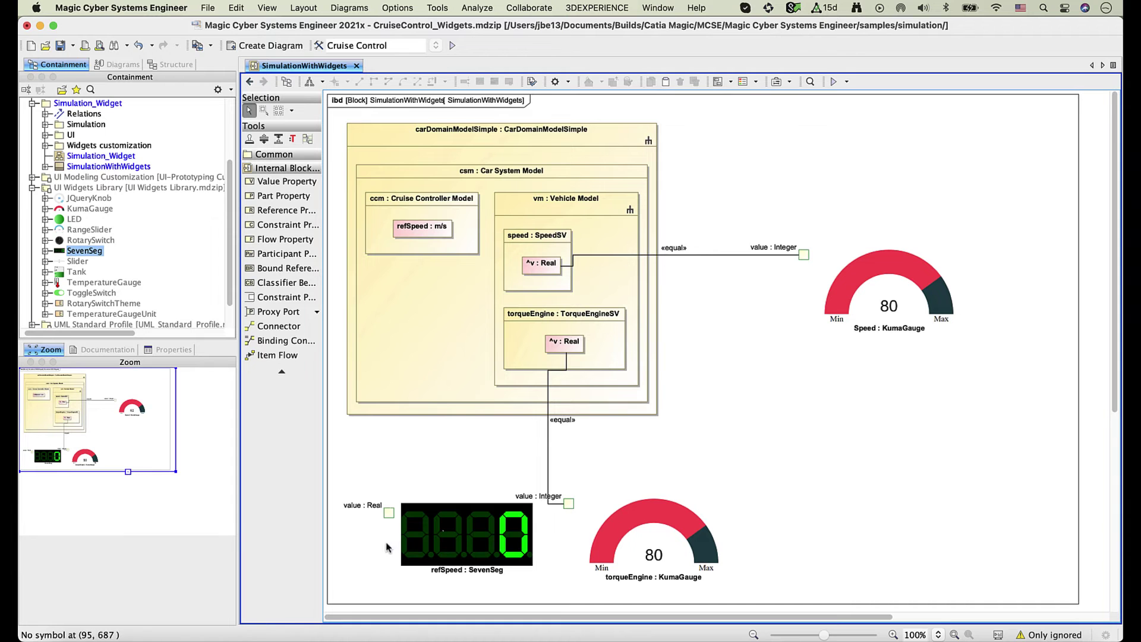
click(388, 512)
drag(413, 515, 413, 229)
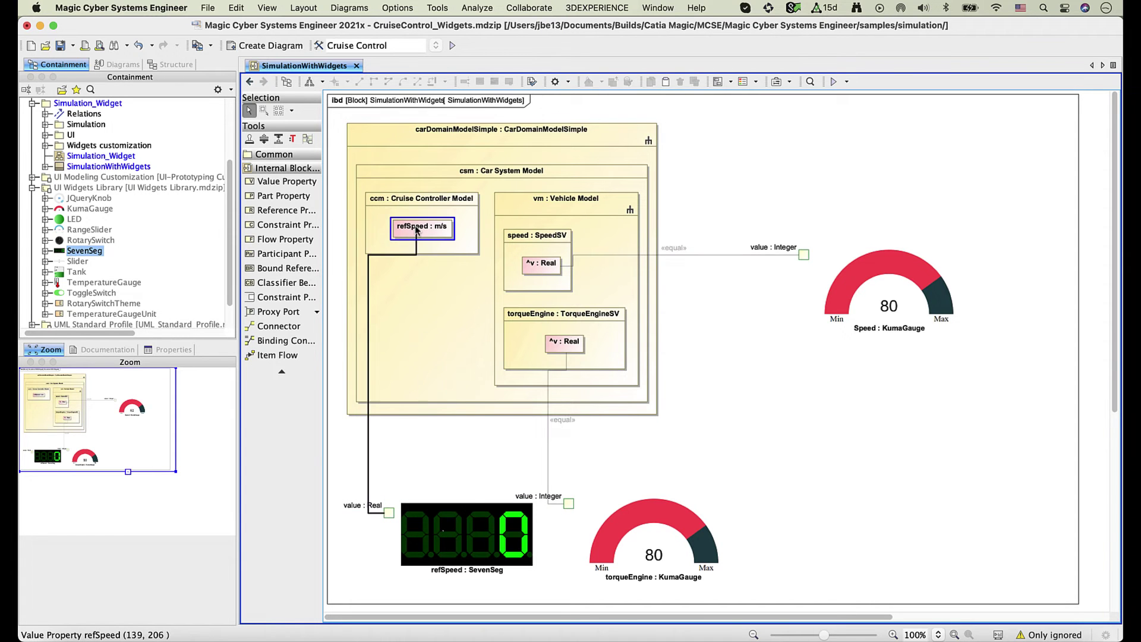
Rearrange the Speed, torqueEngine and SevenSeg widgets near their bound values.
drag(889, 279, 824, 256)
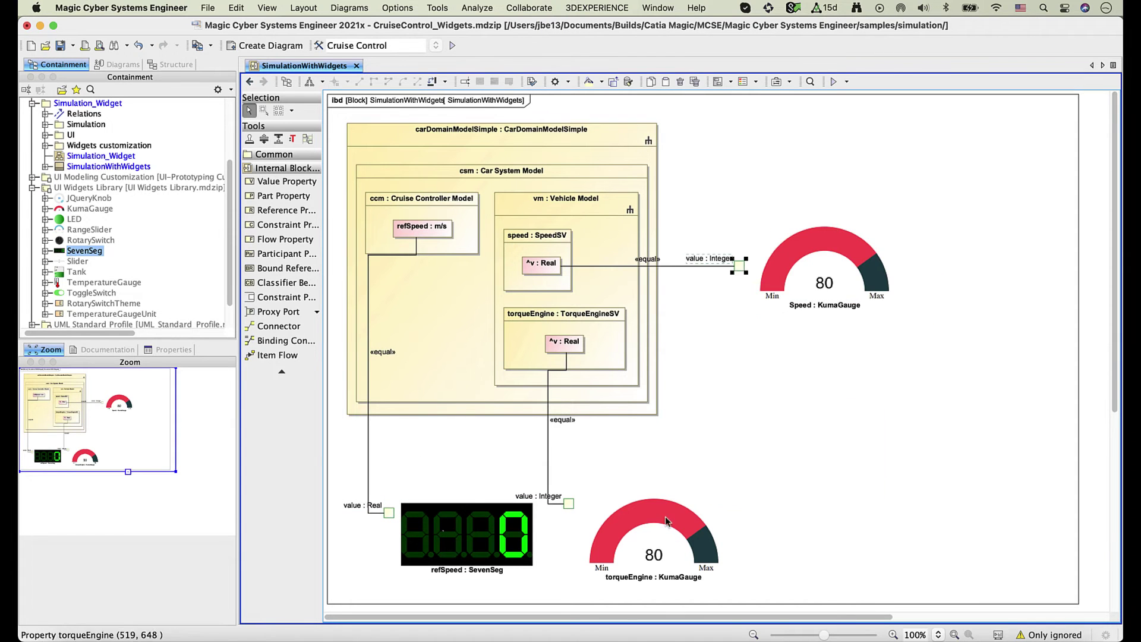
drag(587, 511, 771, 367)
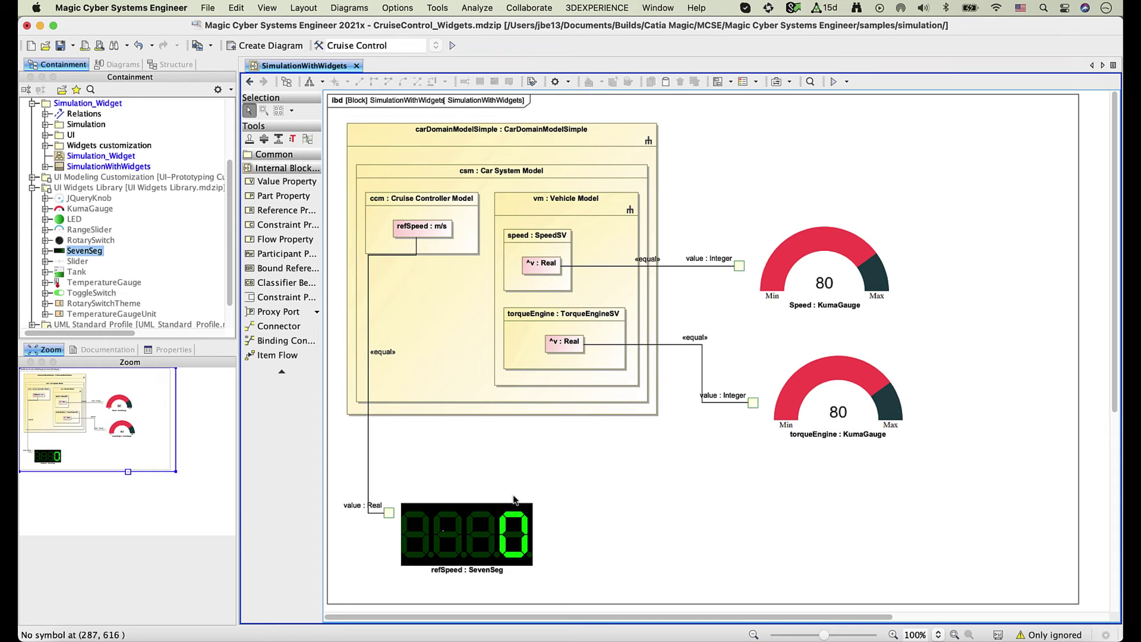
drag(407, 519, 364, 472)
key(ctrl+z)
scroll(212, 136, up, 3)
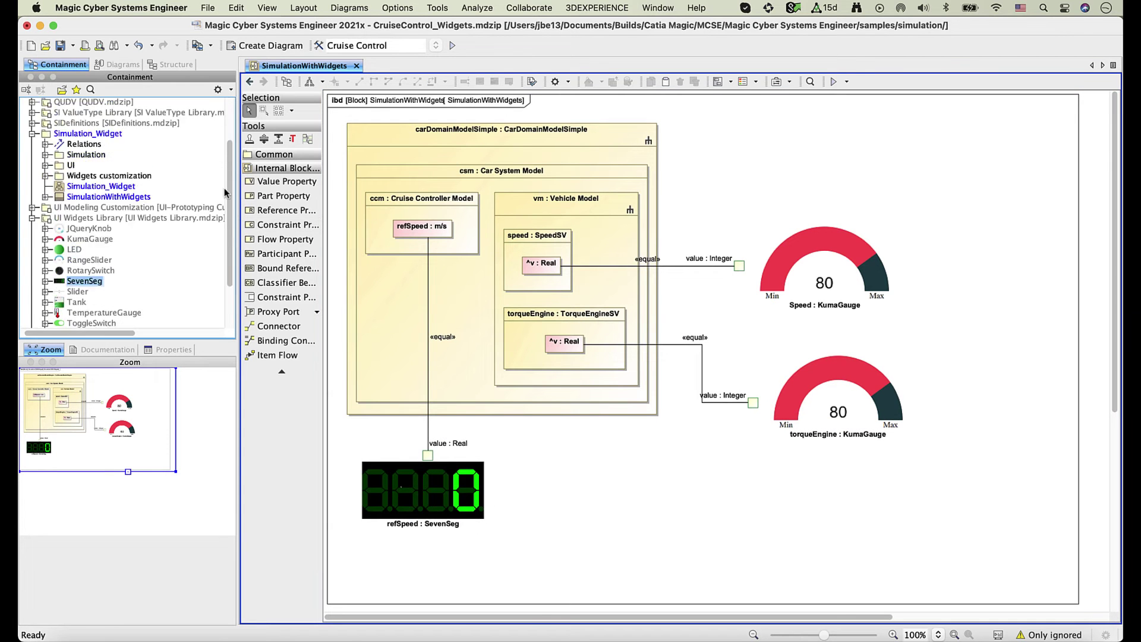
Hide auxiliary resources and make SimulationWithWidgets the CruiseControl with Widgets execution target.
click(230, 89)
click(261, 114)
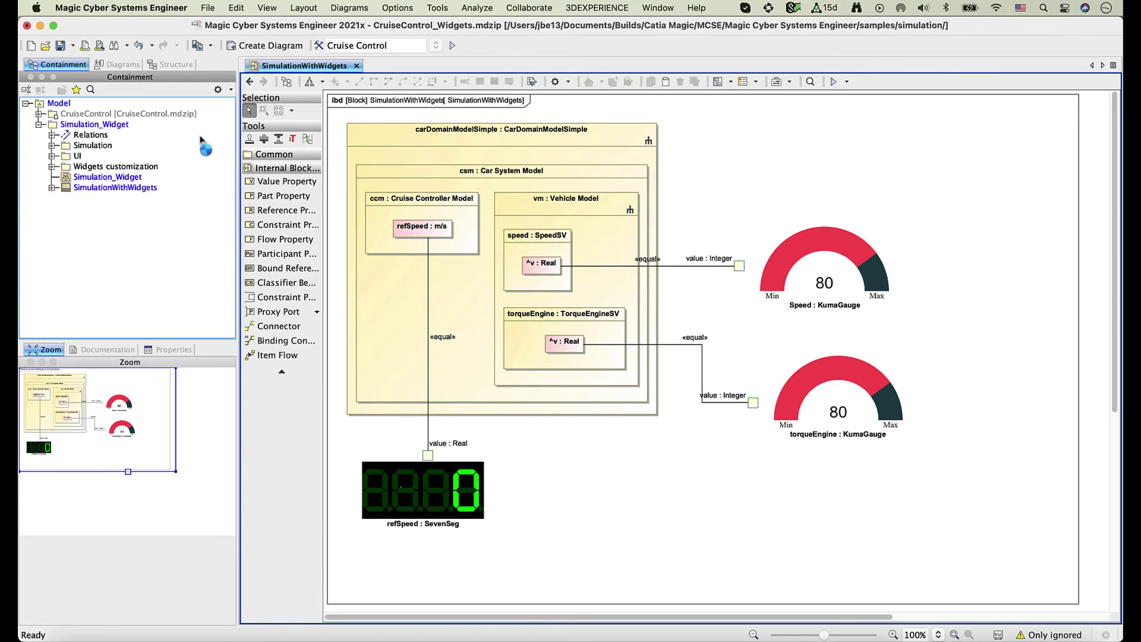
click(52, 146)
double_click(87, 156)
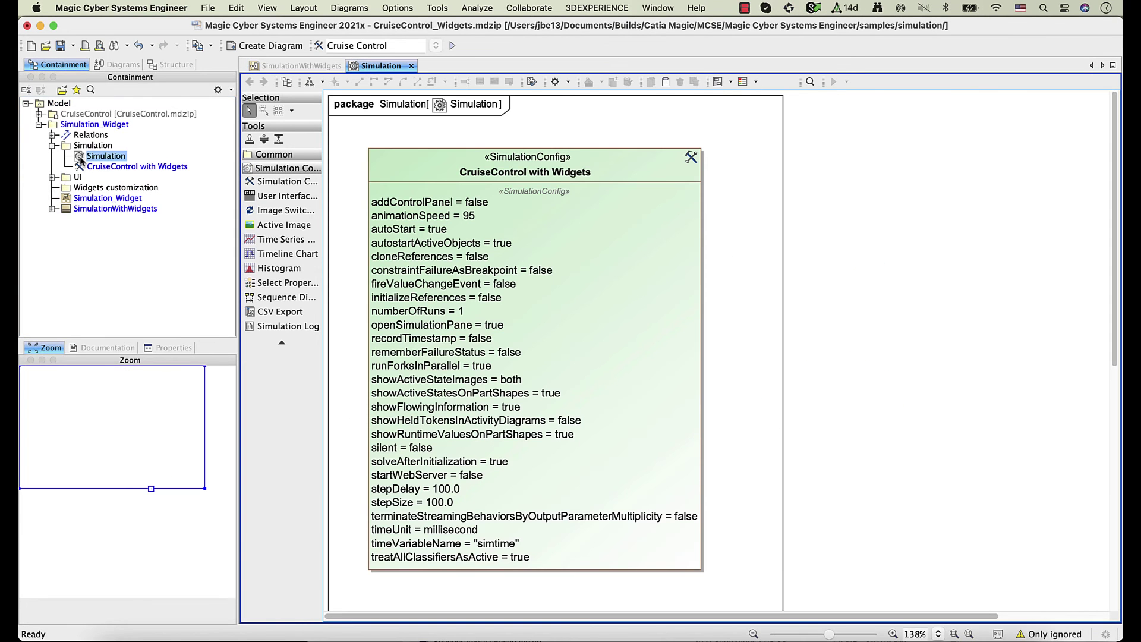
drag(269, 226, 463, 168)
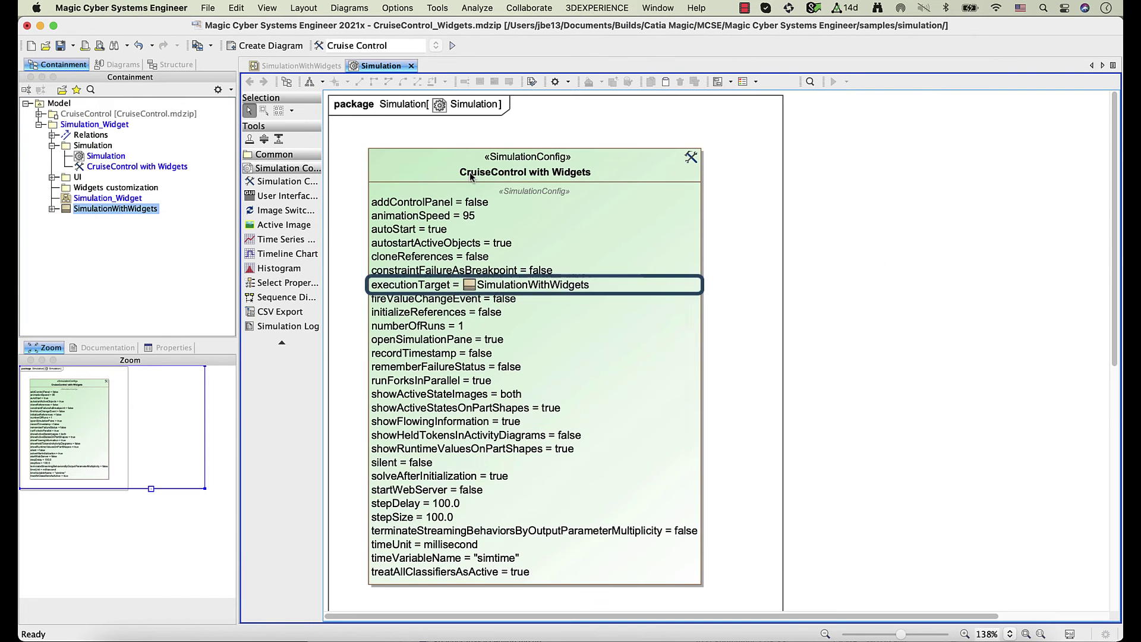
Set Open Simulation Pane false, Startup Diagram SimulationWithWidgets, and Start Web Server true.
double_click(462, 168)
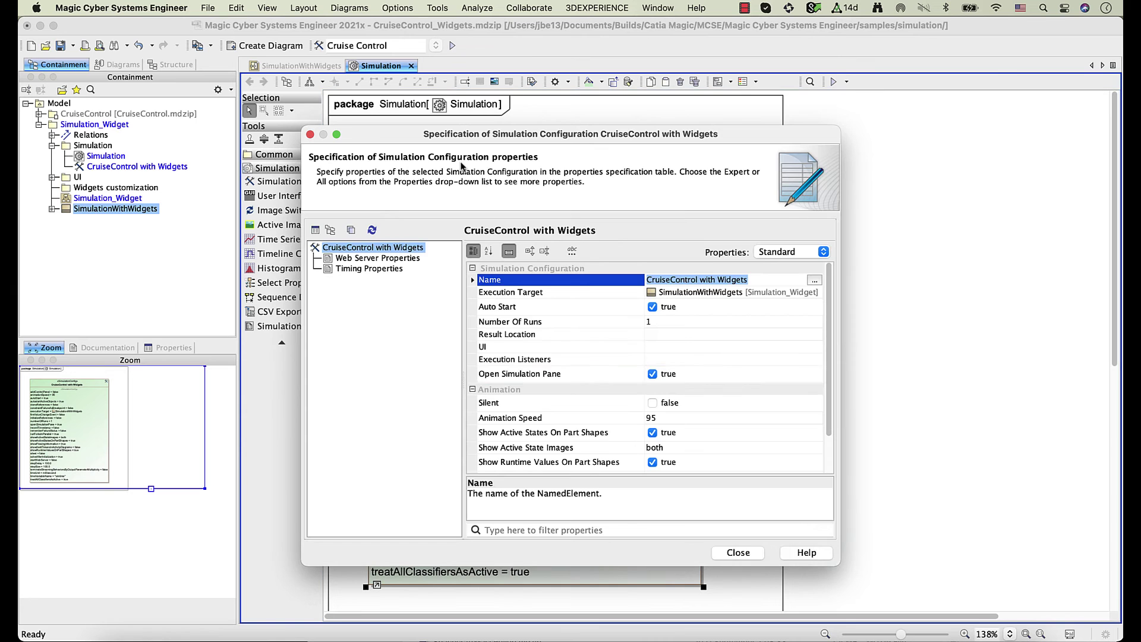
click(693, 376)
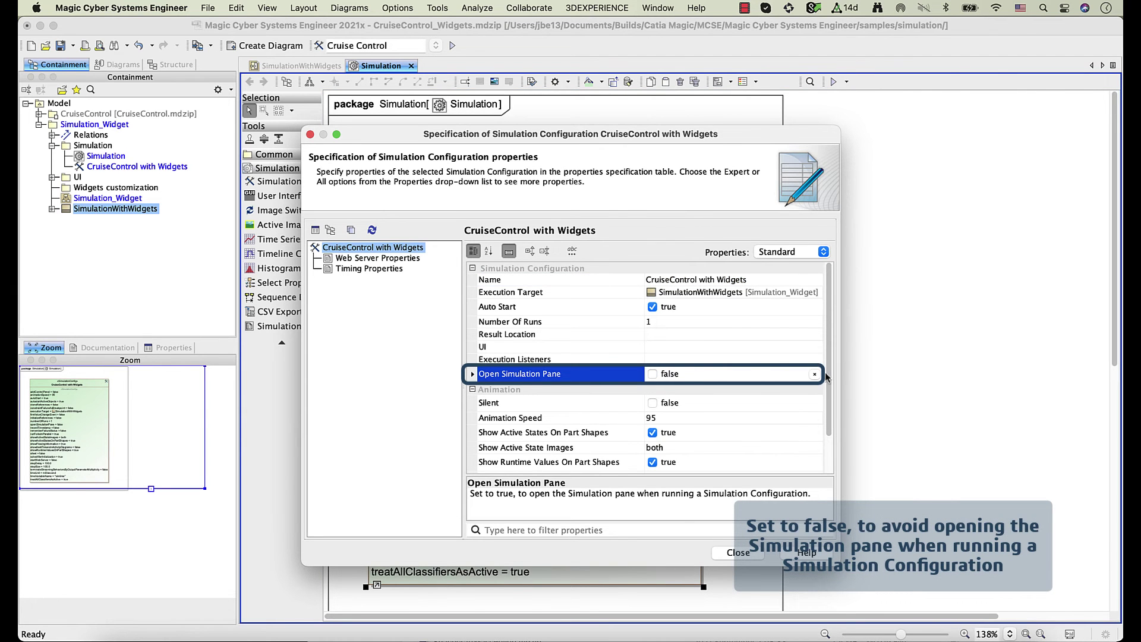
scroll(818, 426, down, 3)
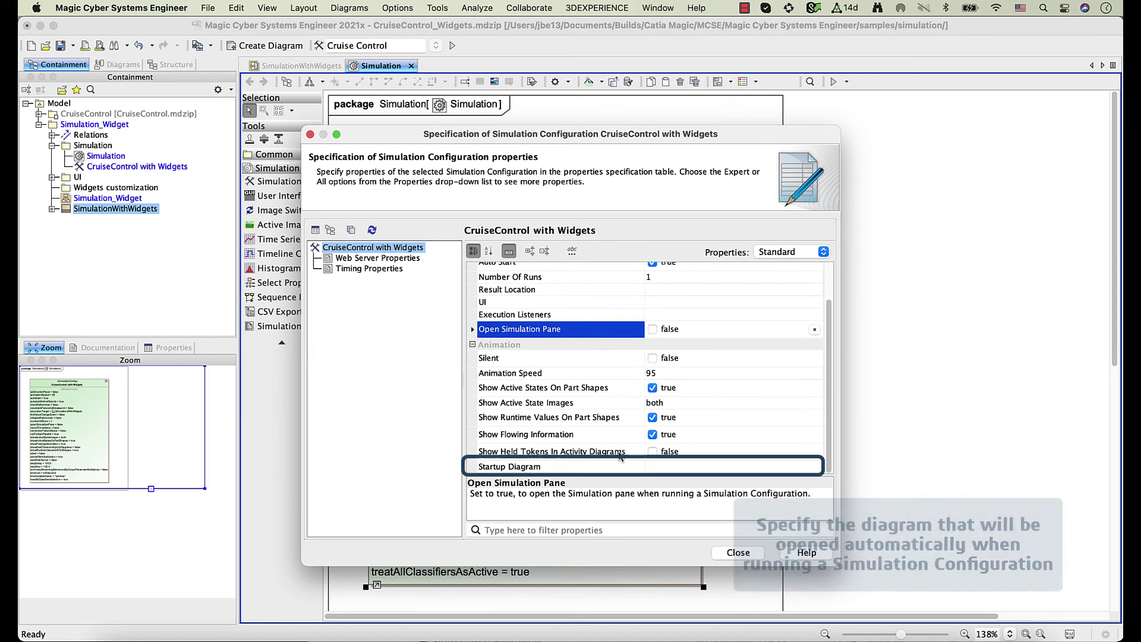
click(52, 209)
click(103, 234)
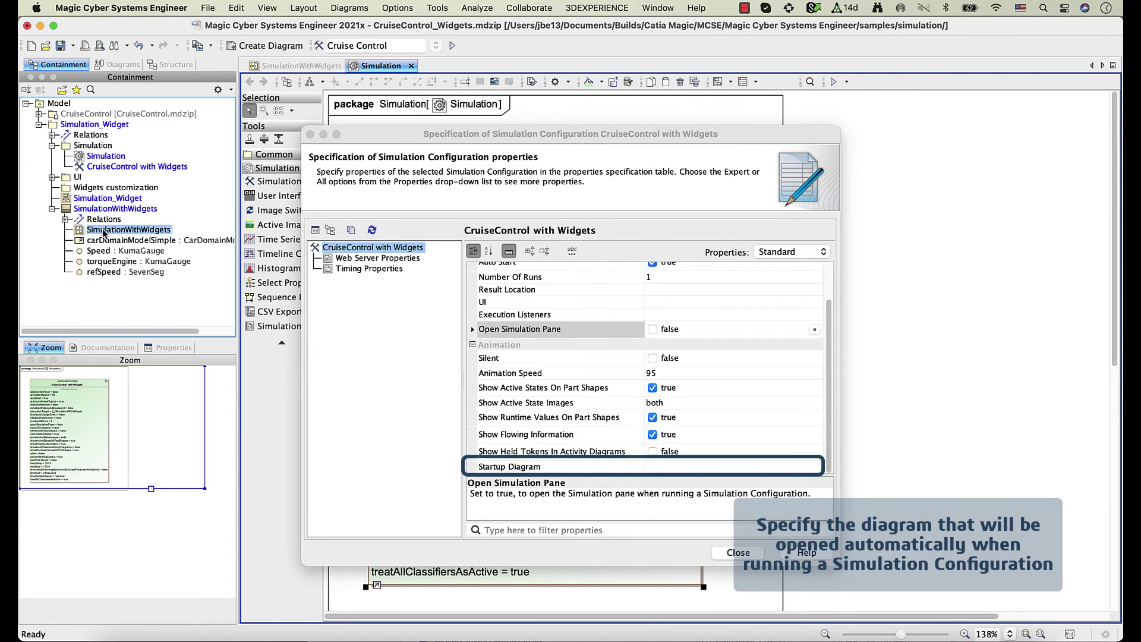
drag(103, 233, 744, 469)
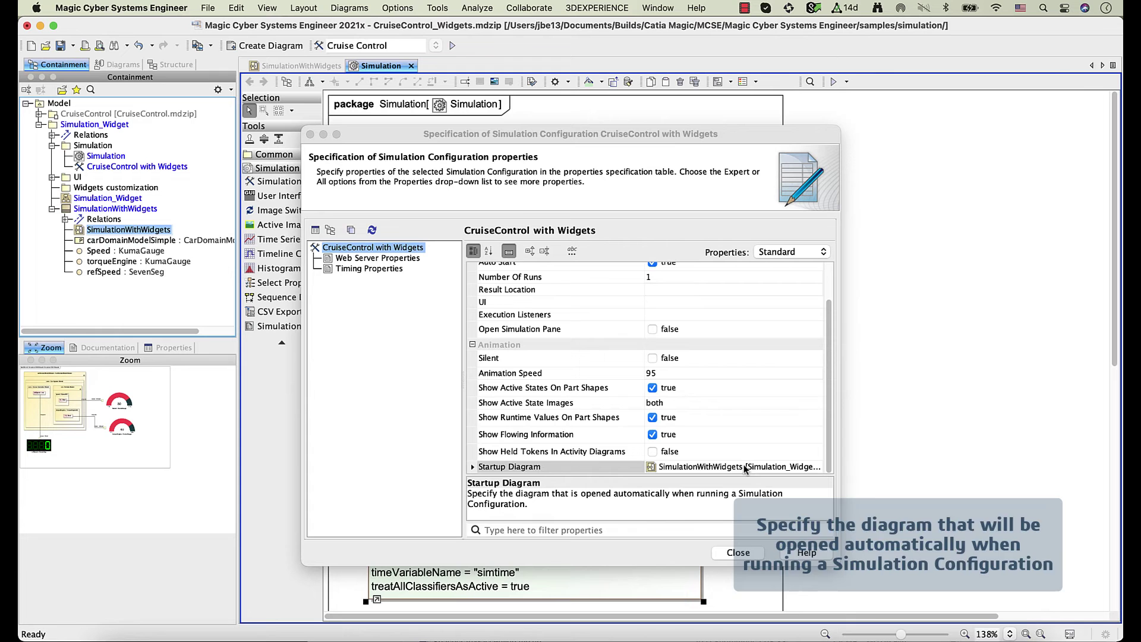
click(384, 259)
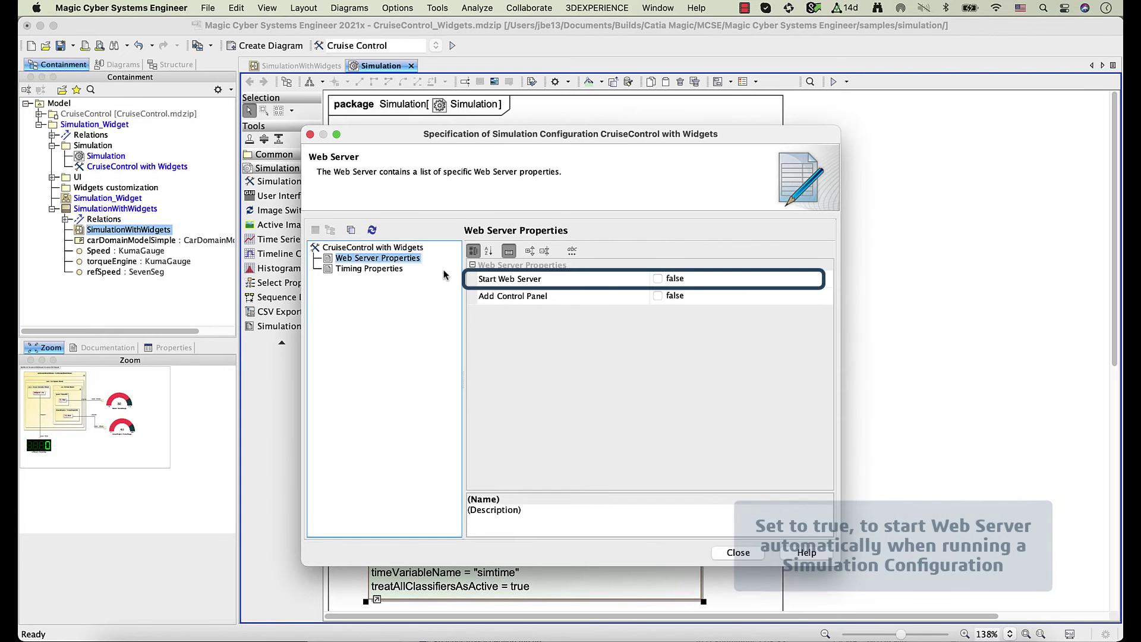
click(658, 280)
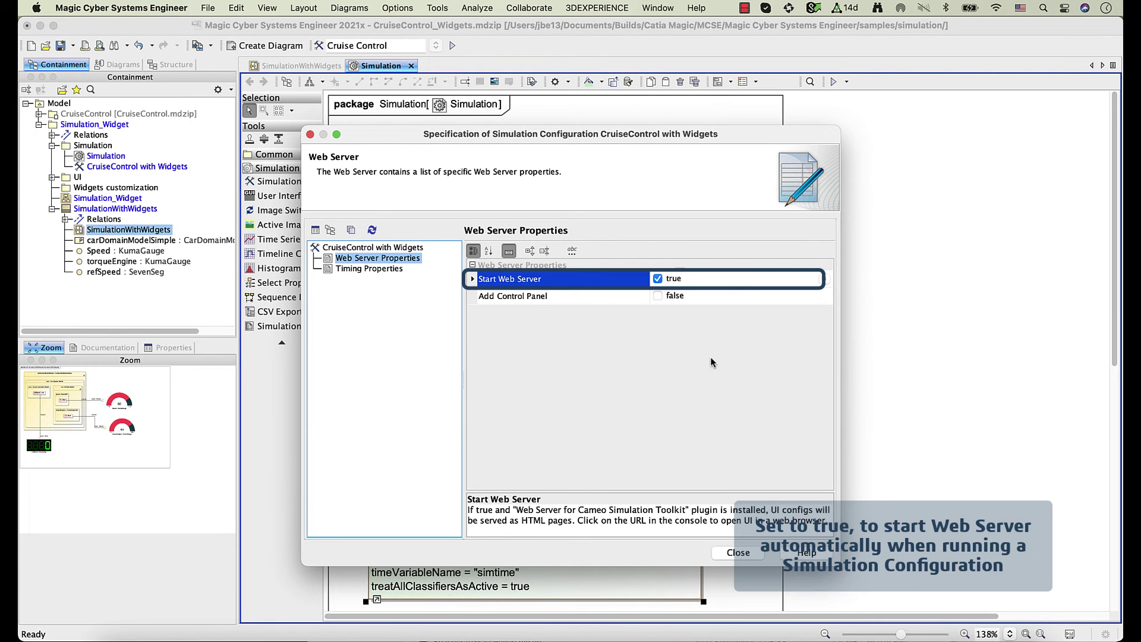
Run the CruiseControl with Widgets simulation configuration.
click(741, 552)
click(400, 46)
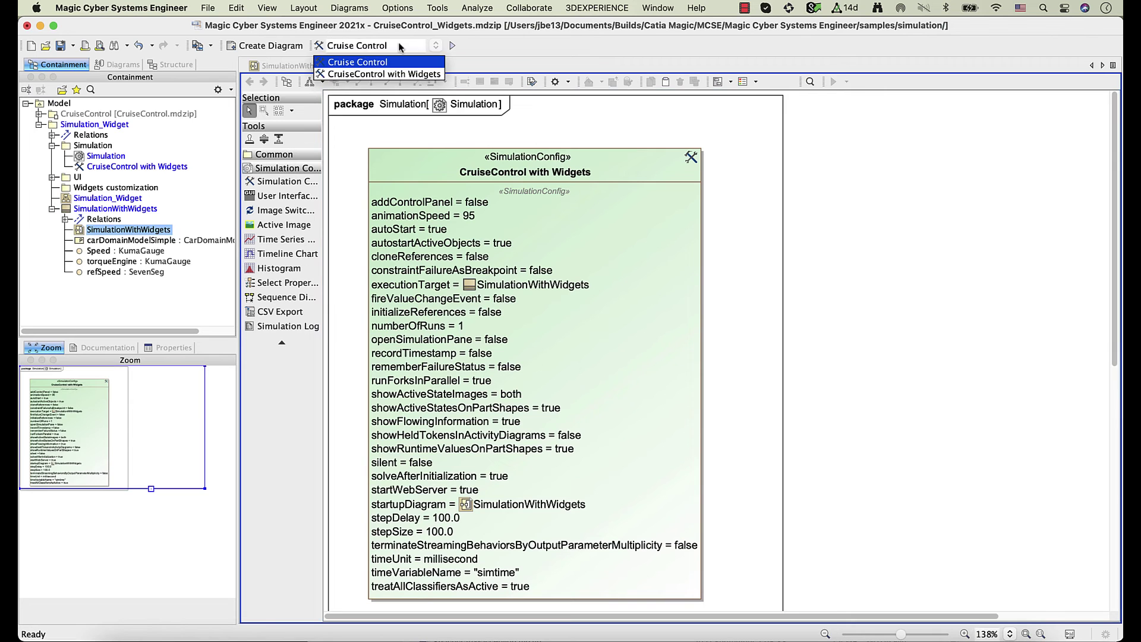
click(384, 73)
click(452, 46)
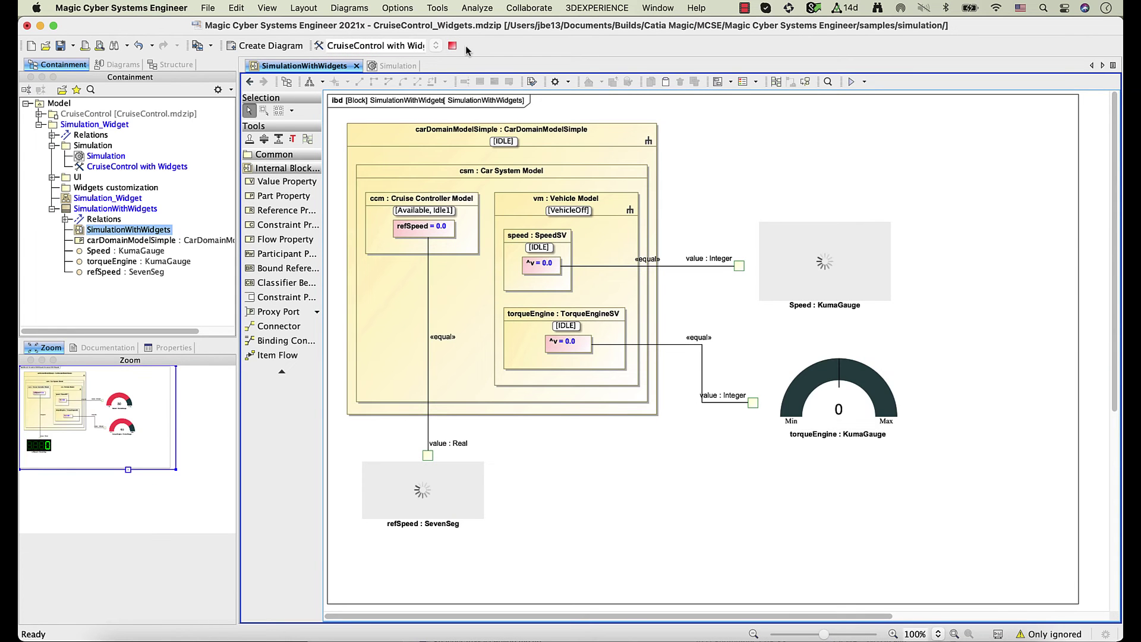
Send Engage to the cruise controller and set the reference speed to 30.
click(546, 135)
click(473, 212)
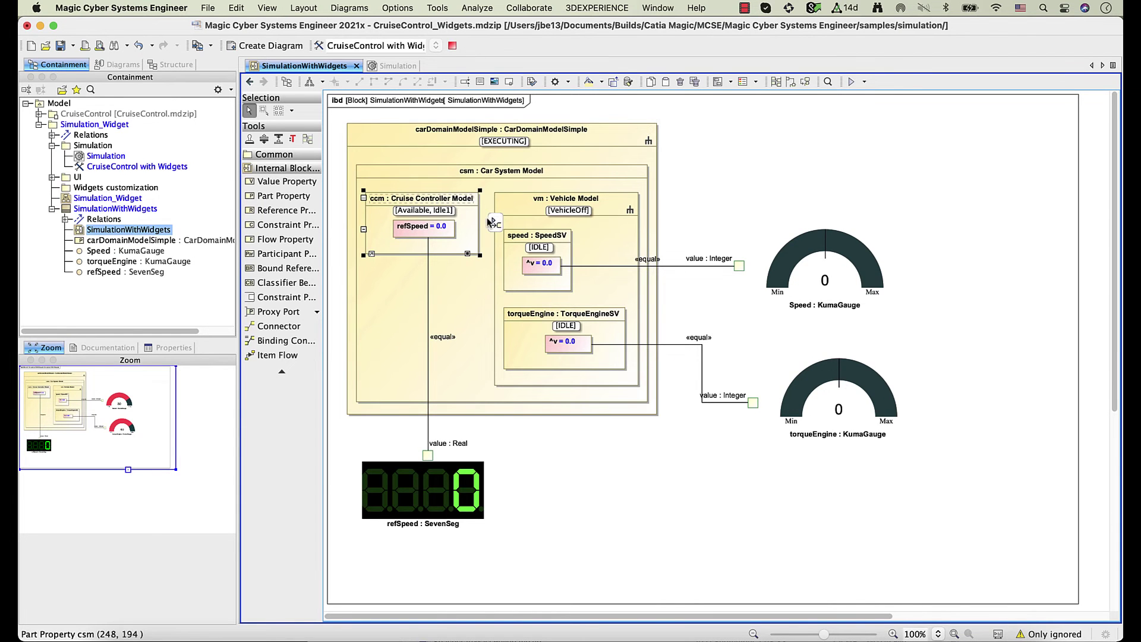
right_click(487, 217)
click(508, 236)
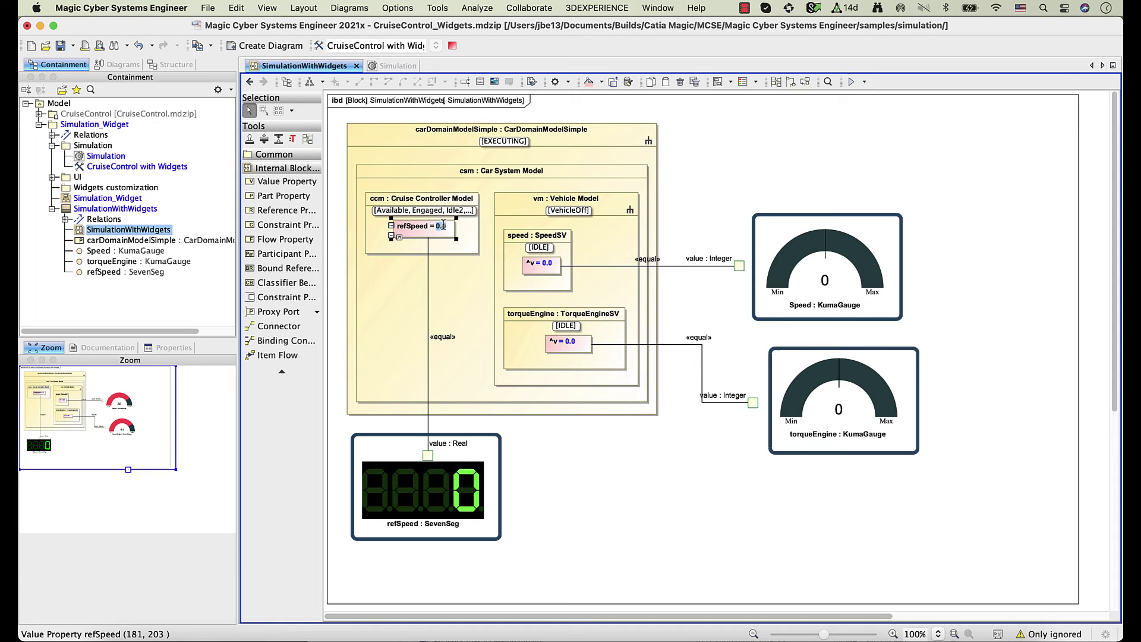
click(447, 224)
Send IncSpeed to accelerate, inspect the speed value, then stop the simulation.
click(457, 244)
right_click(486, 216)
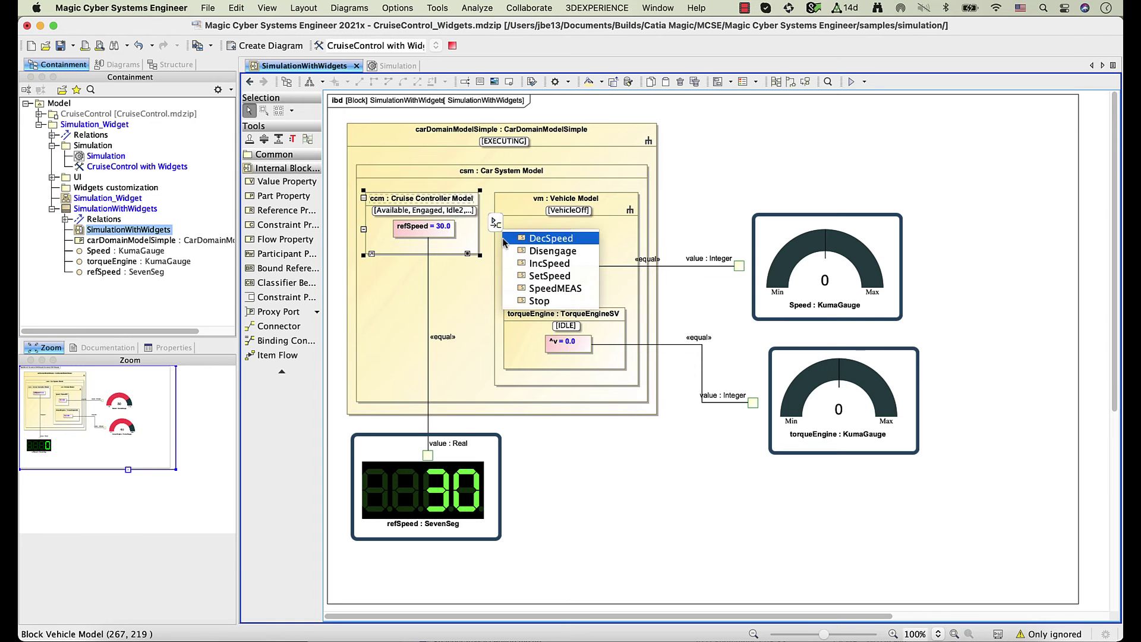
click(523, 277)
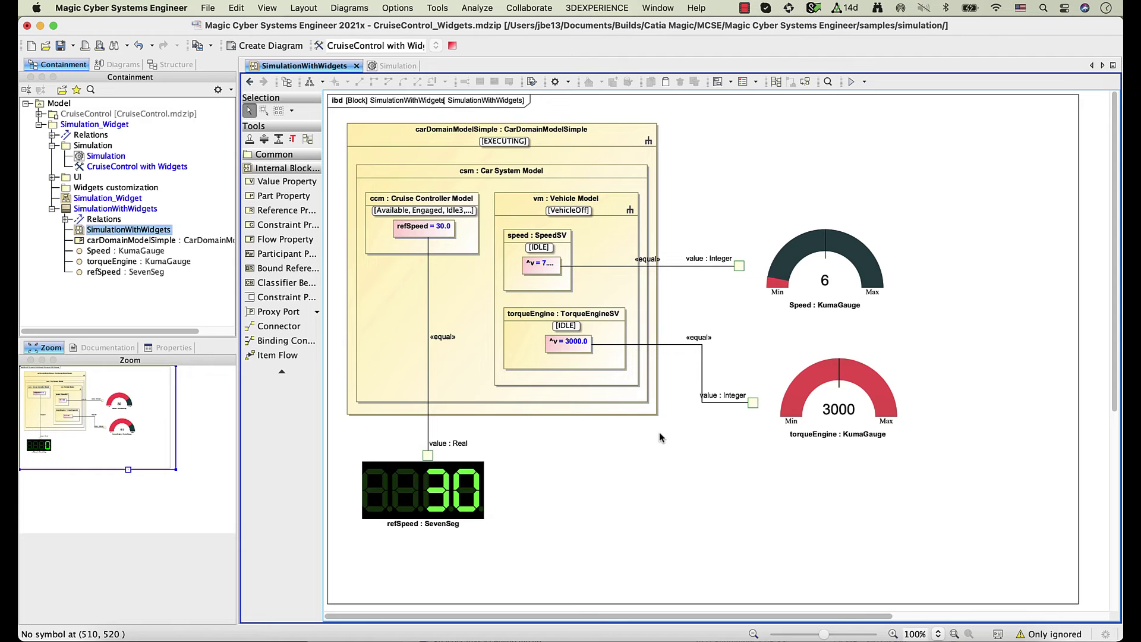
click(552, 275)
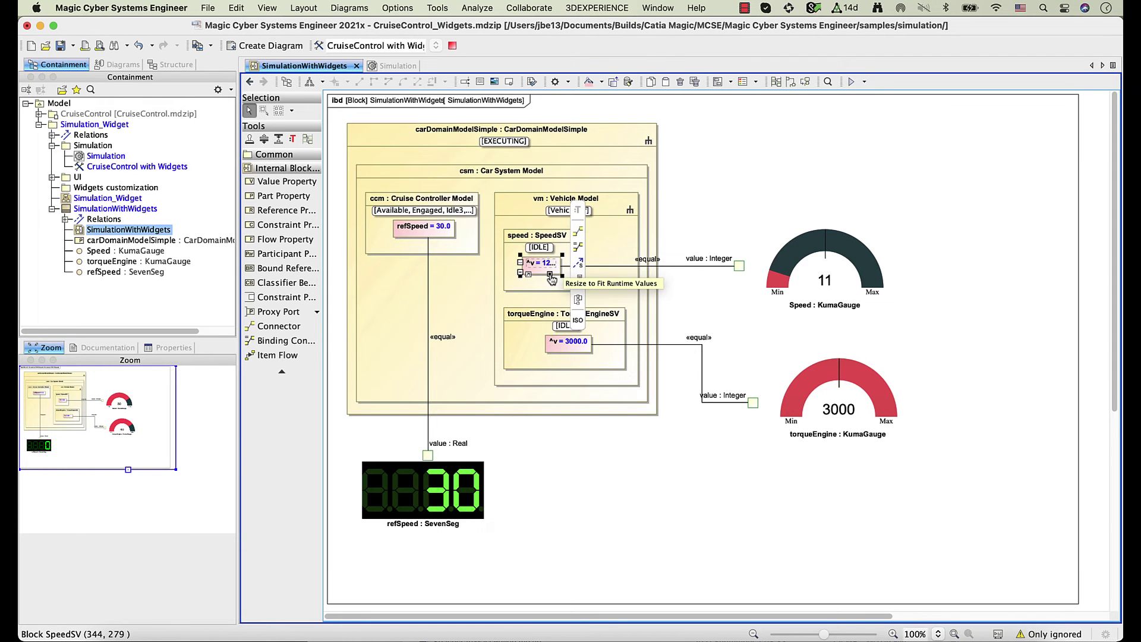
click(550, 275)
click(616, 433)
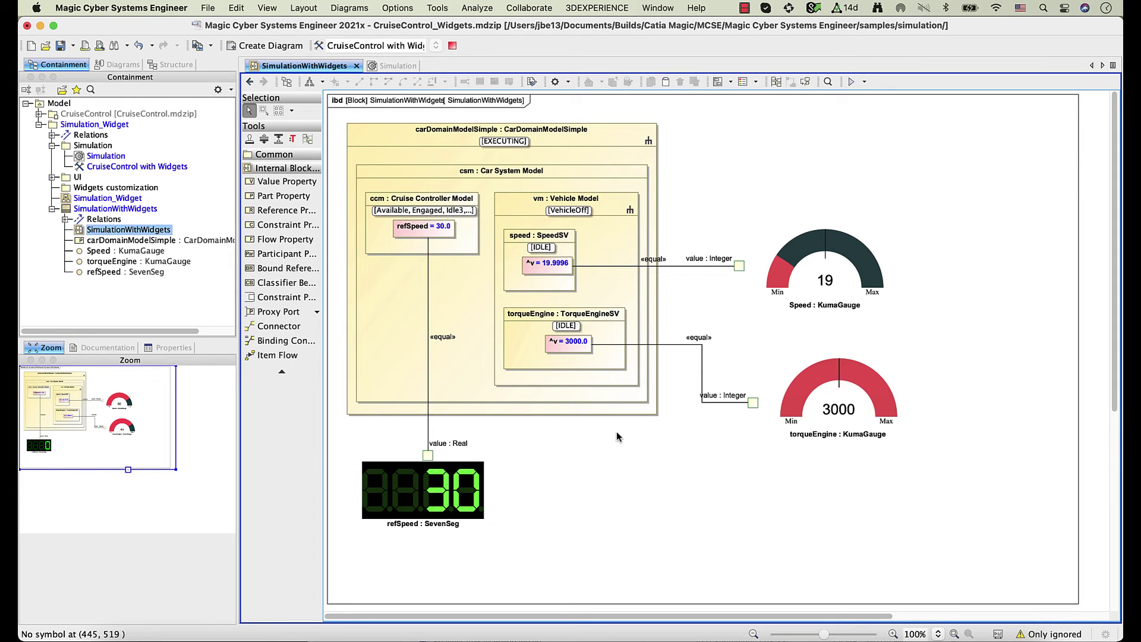
click(451, 46)
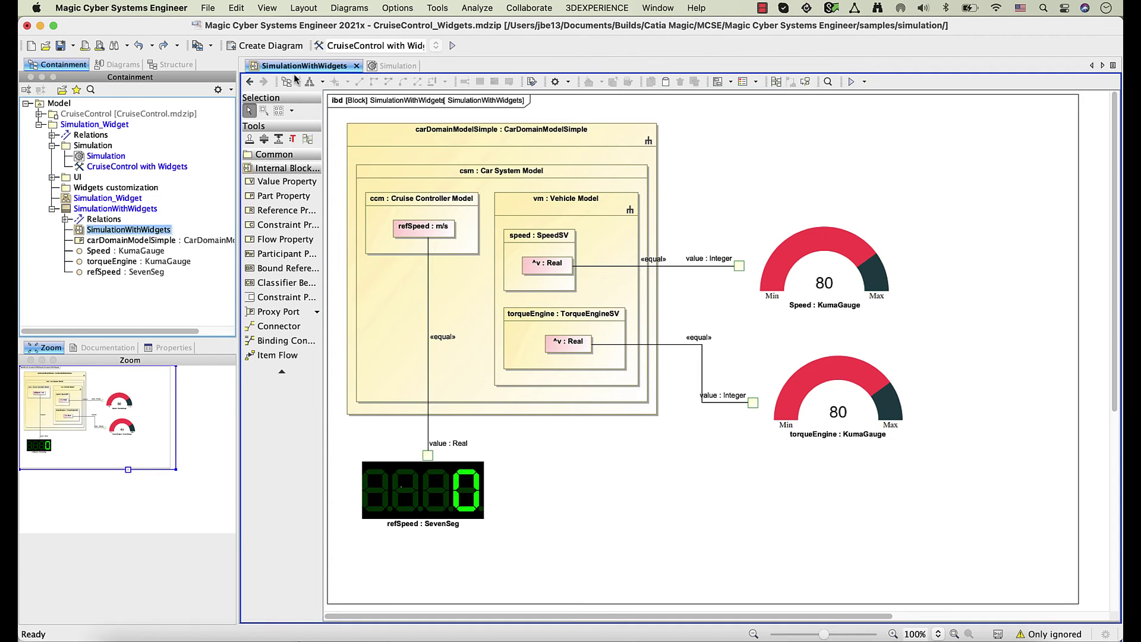
Show auxiliary resources and start creating an instance of the KumaGauge widget.
click(217, 89)
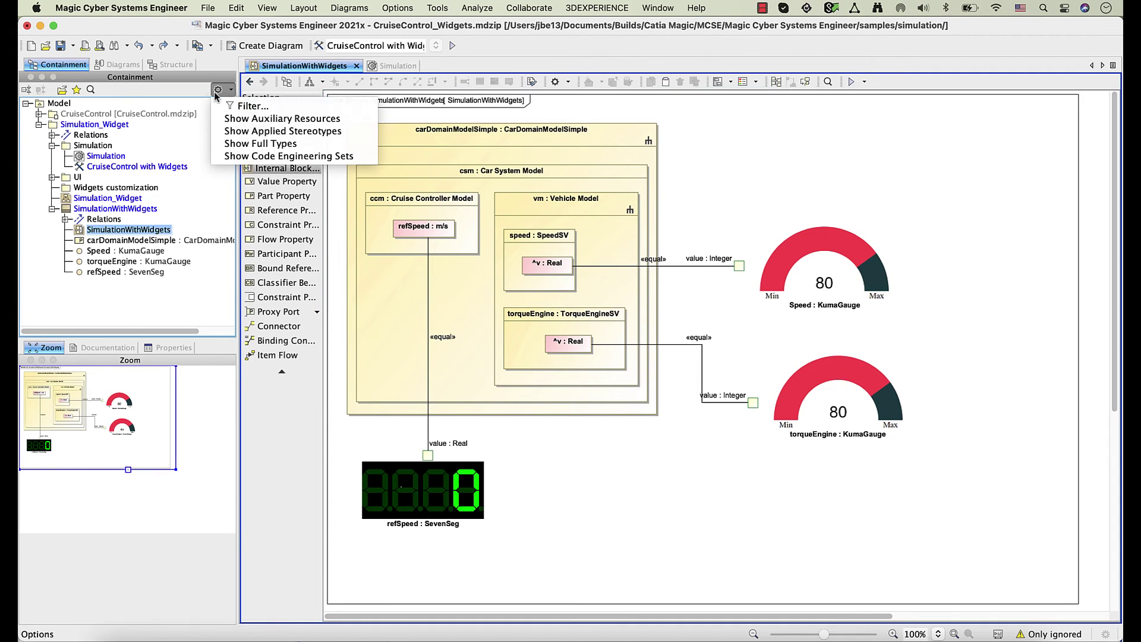
click(232, 119)
drag(232, 122, 220, 209)
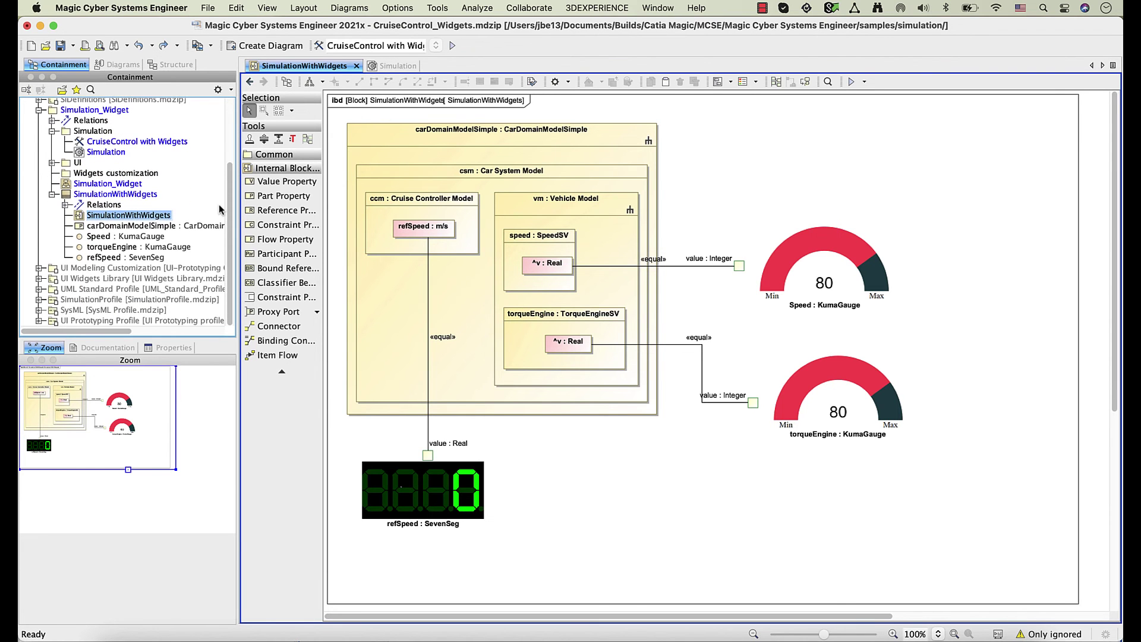
click(38, 278)
right_click(85, 300)
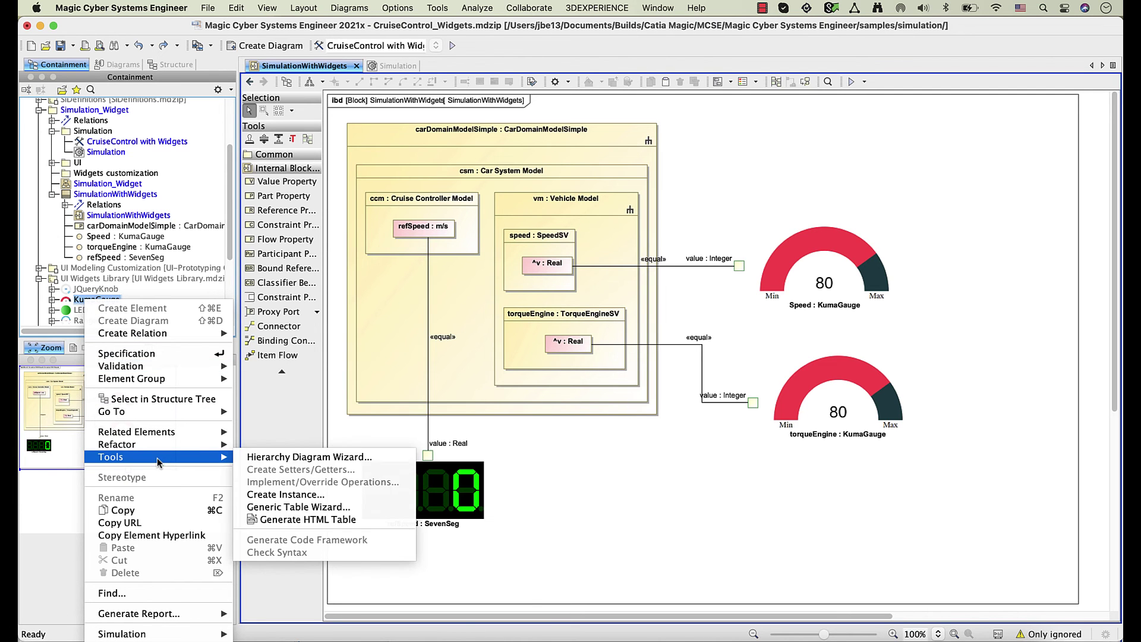
mouse_move(157, 458)
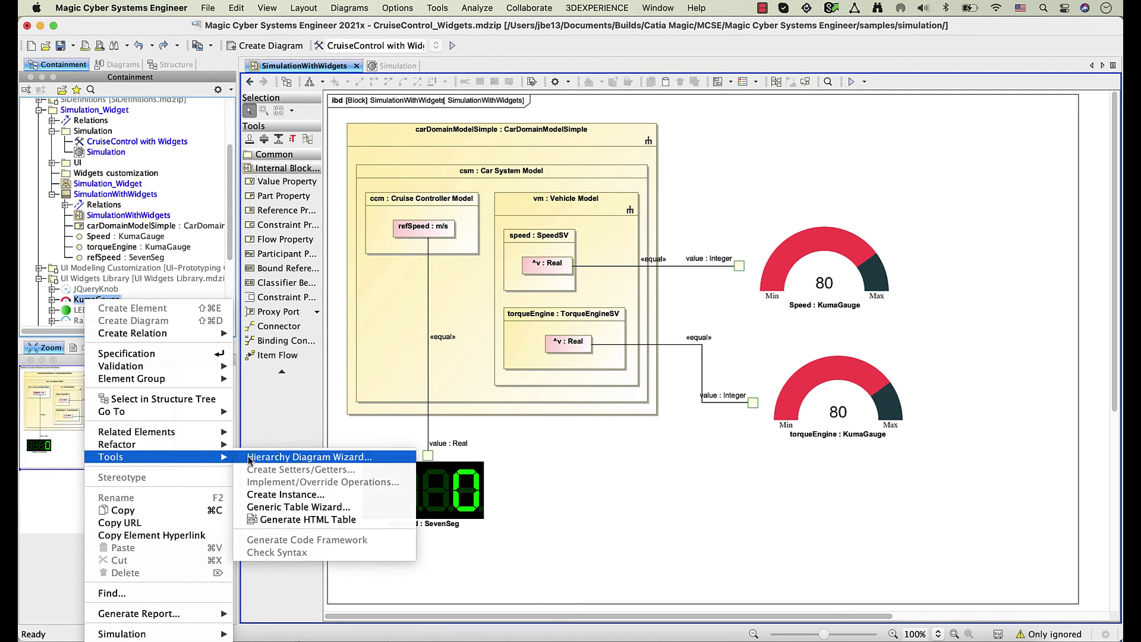
click(346, 497)
Set the instance's fill to #0066FF and finish the Create Instance wizard.
click(588, 269)
click(671, 520)
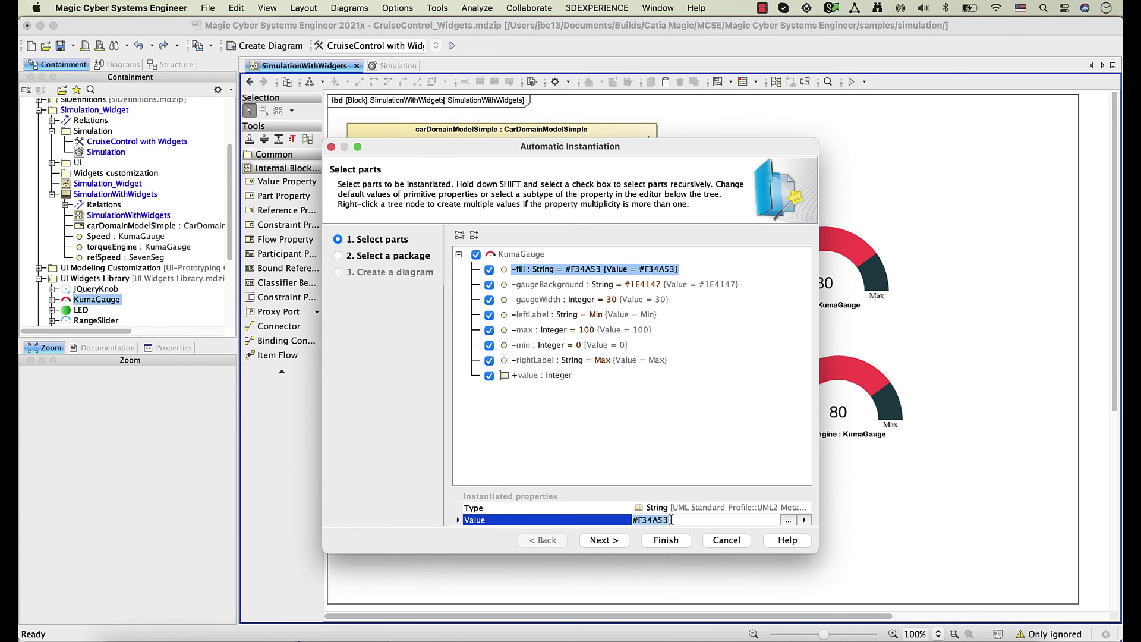
text(0066FF)
key(Return)
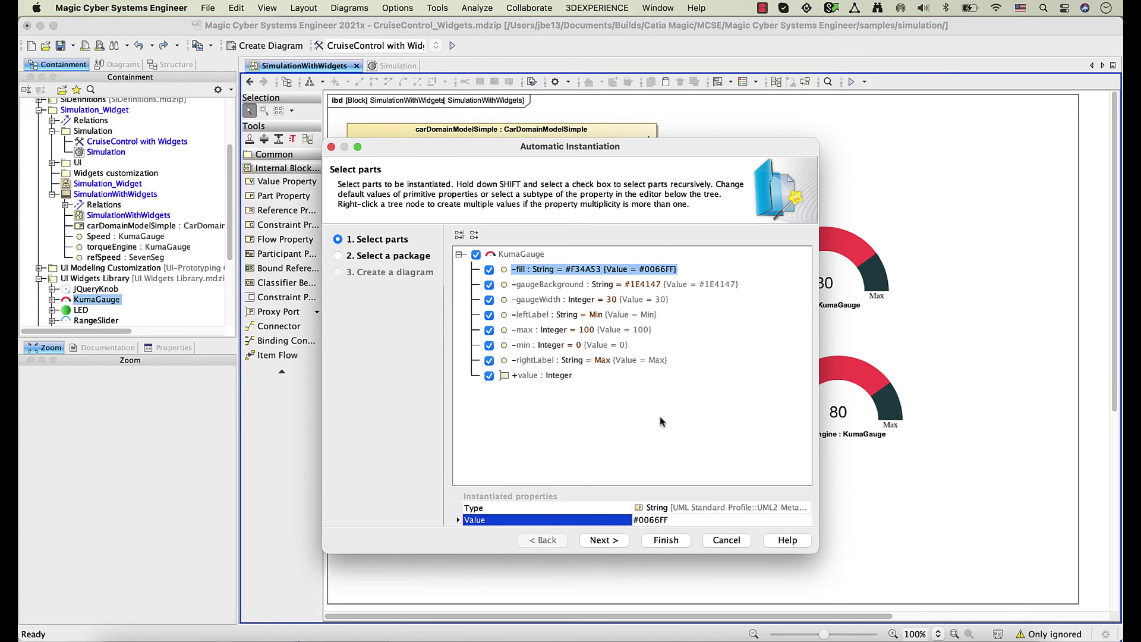
click(634, 330)
click(667, 520)
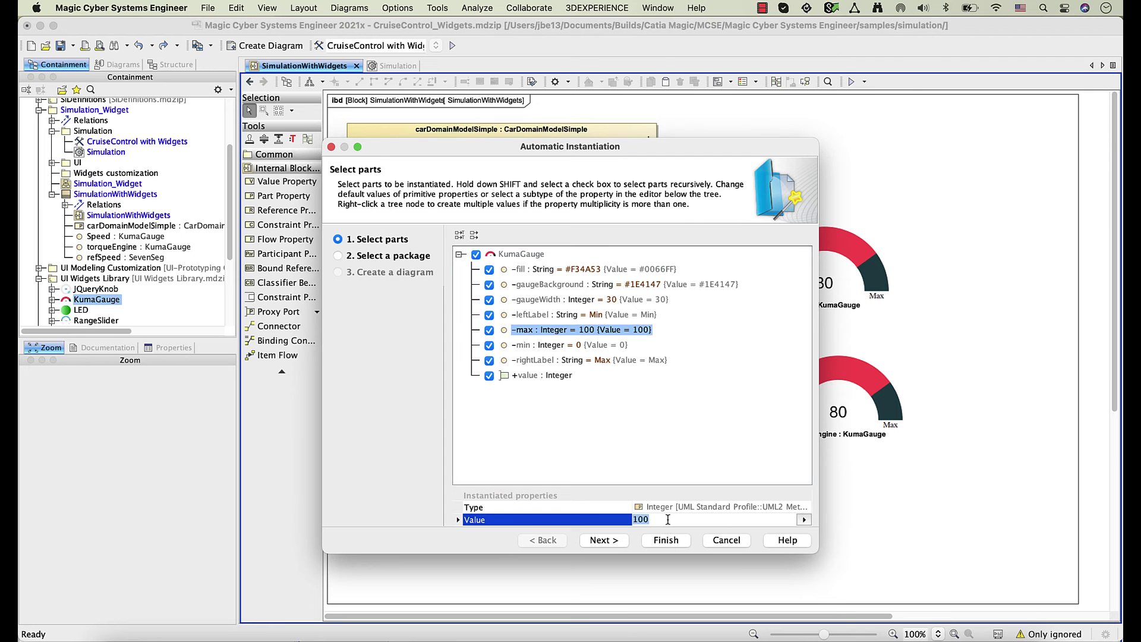
click(600, 541)
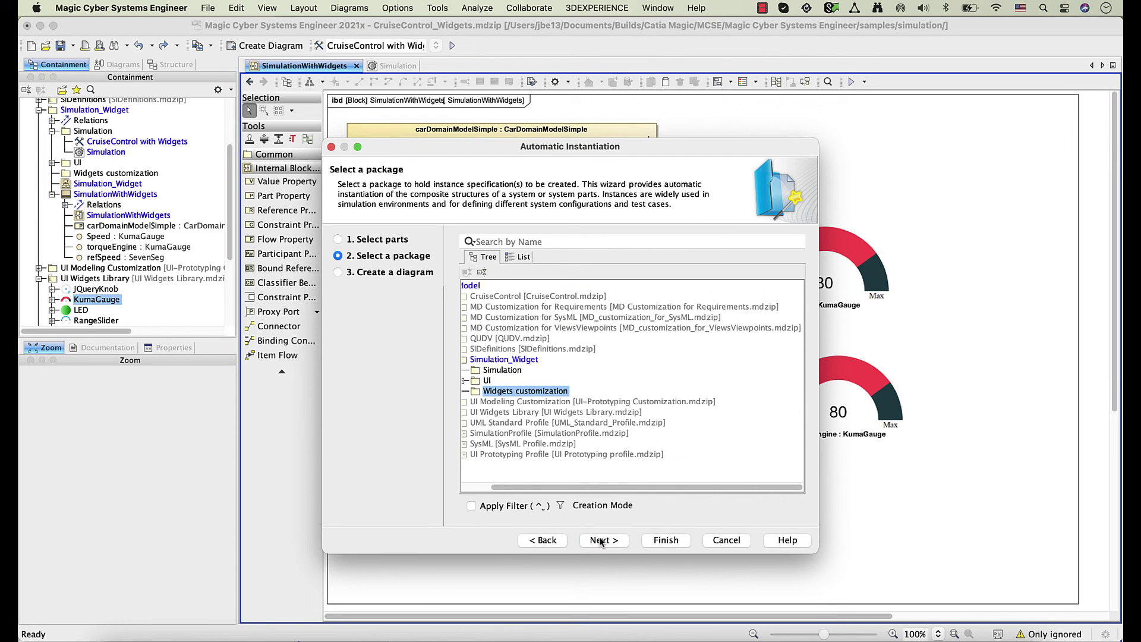
click(601, 541)
click(660, 539)
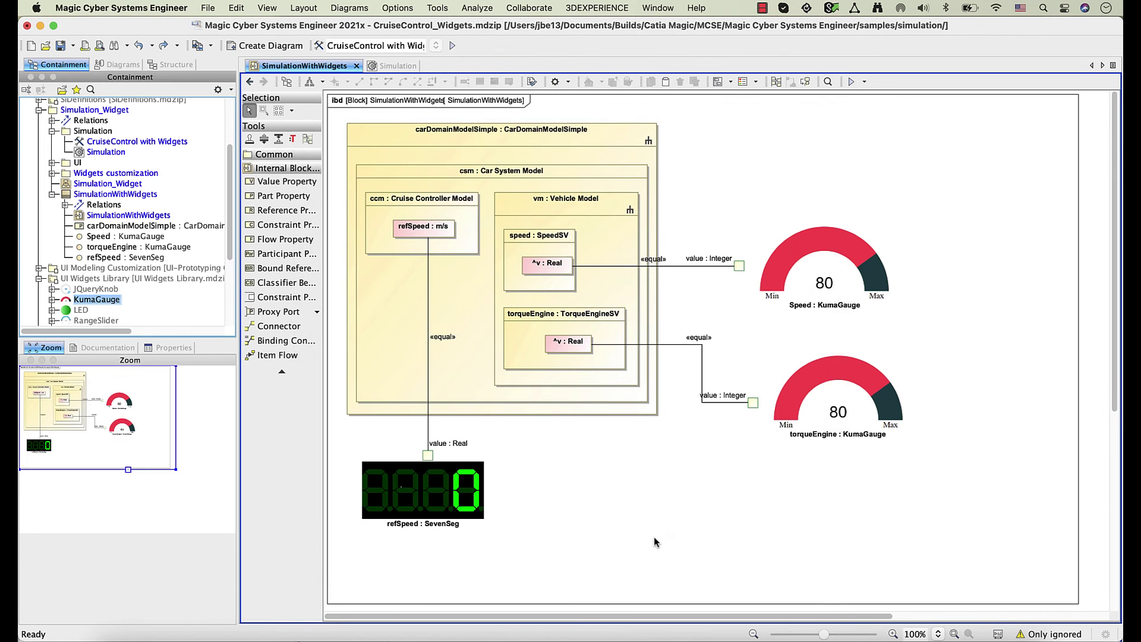
Apply the kumaGauge instance to the torqueEngine gauge, then regenerate HTML, replacing all files.
click(52, 174)
drag(101, 183, 843, 394)
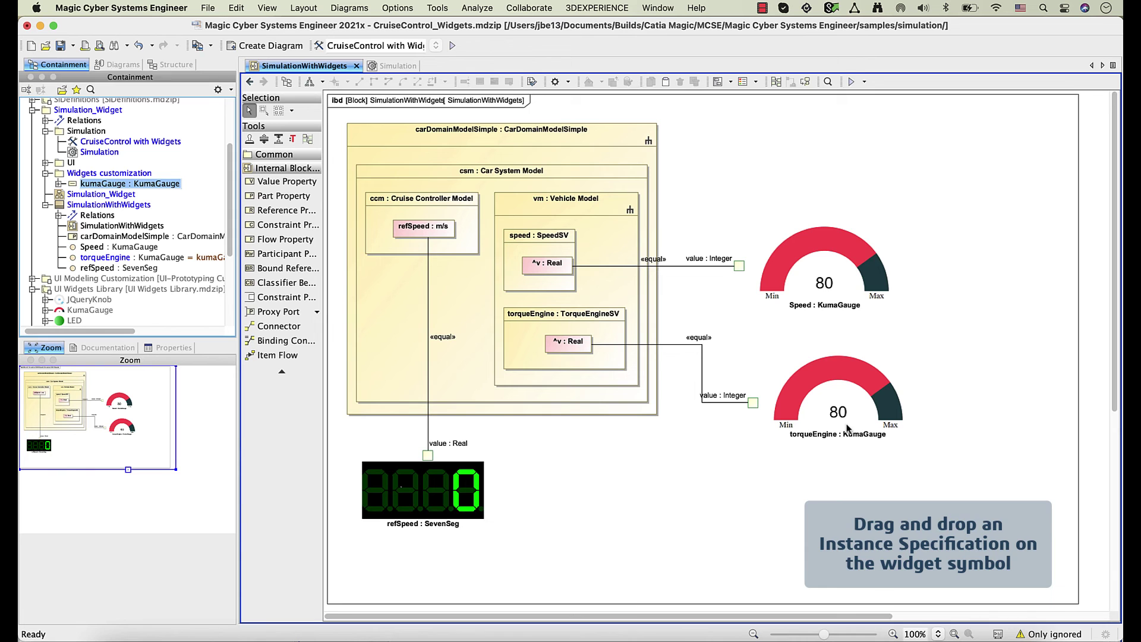
click(392, 65)
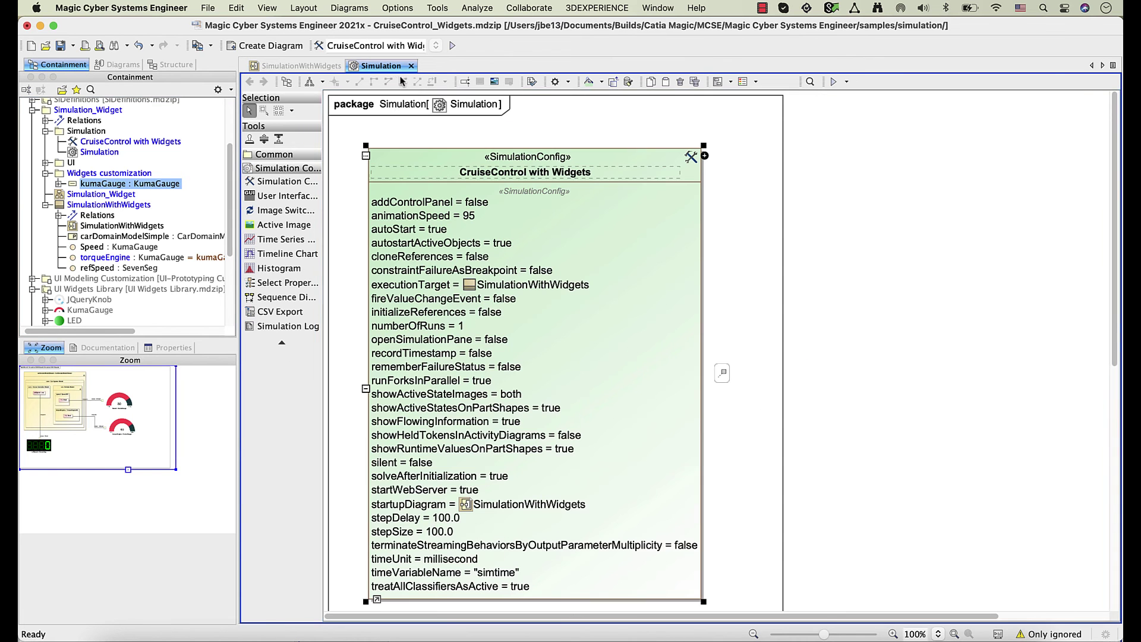
right_click(419, 151)
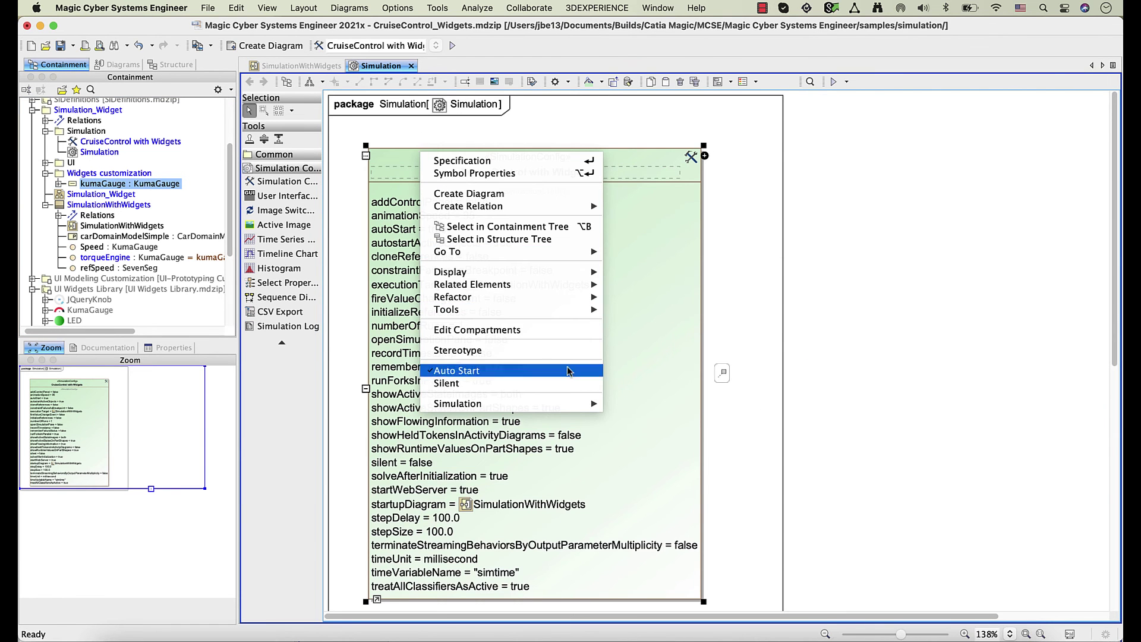
mouse_move(575, 405)
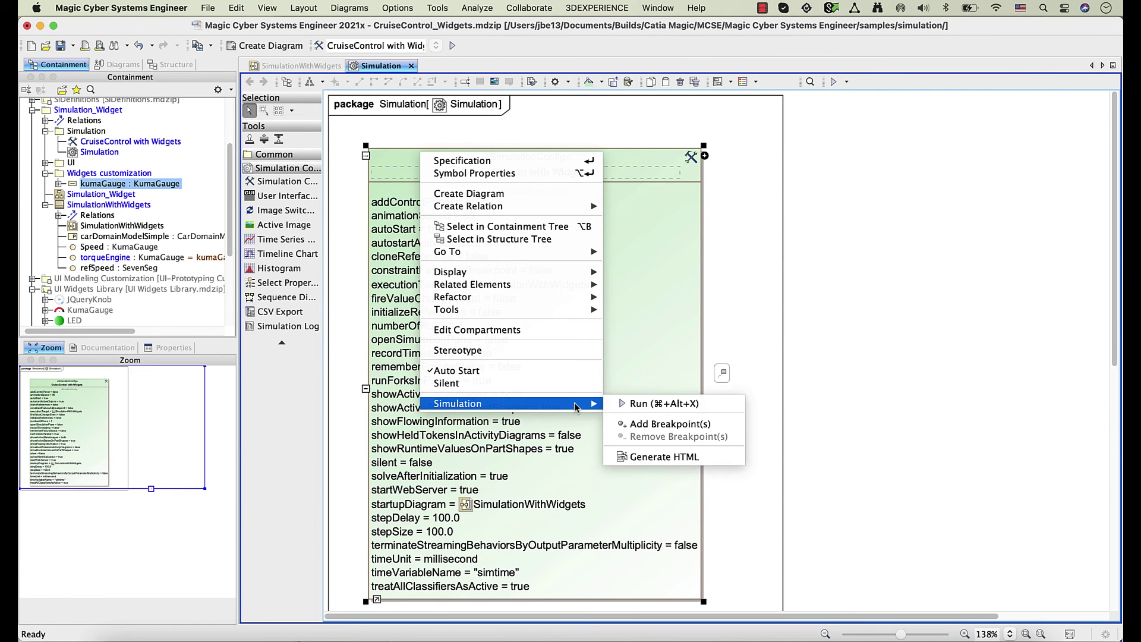
click(688, 458)
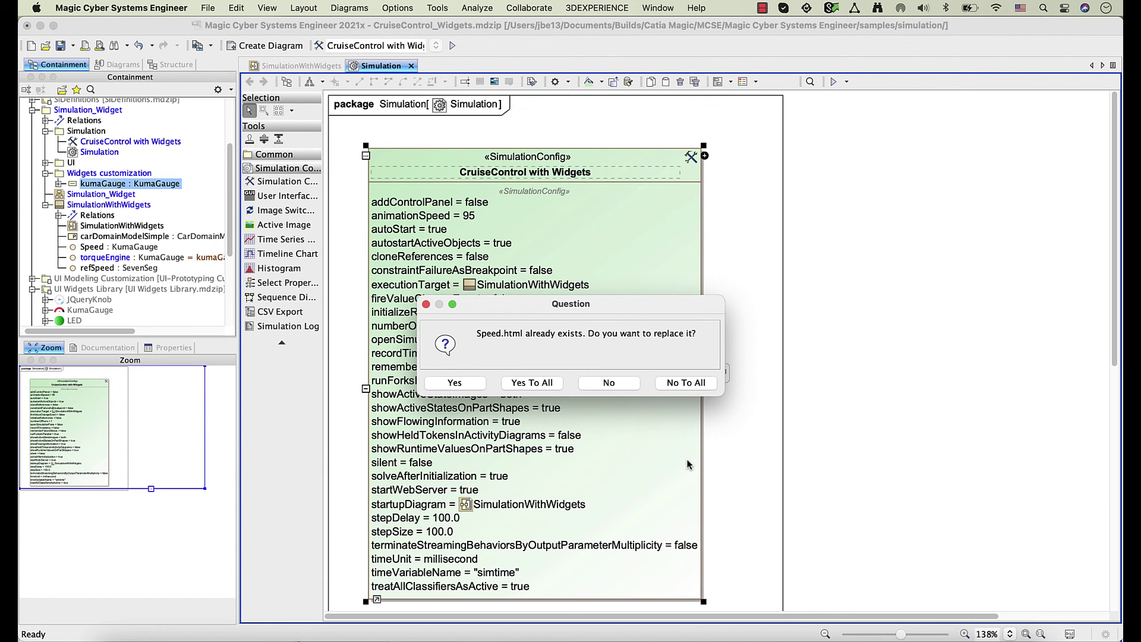
click(557, 384)
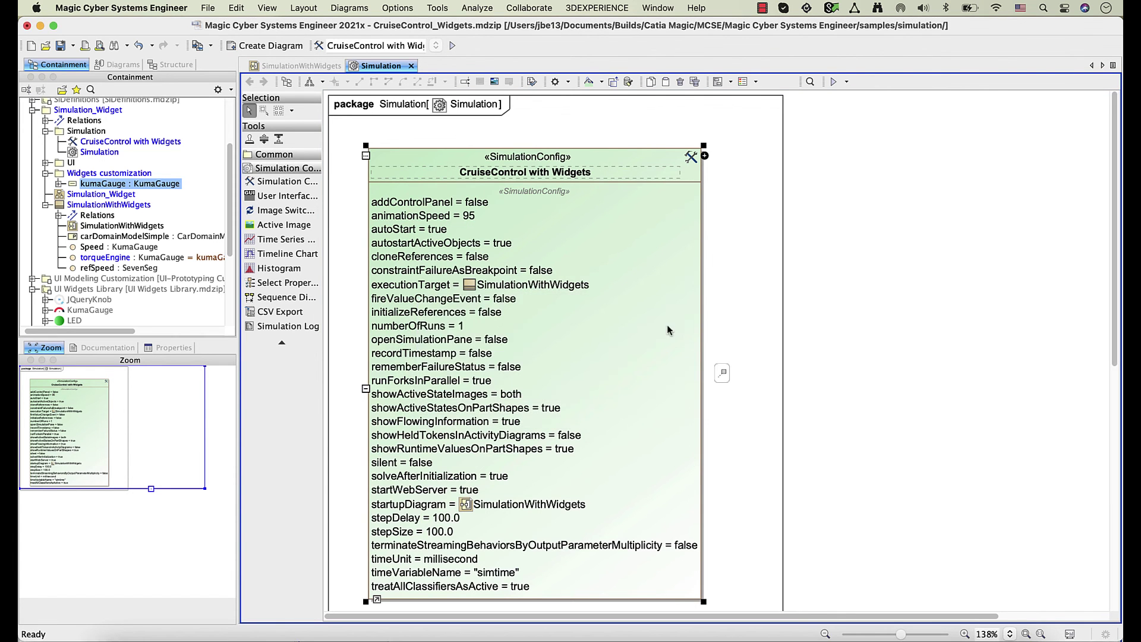
click(733, 255)
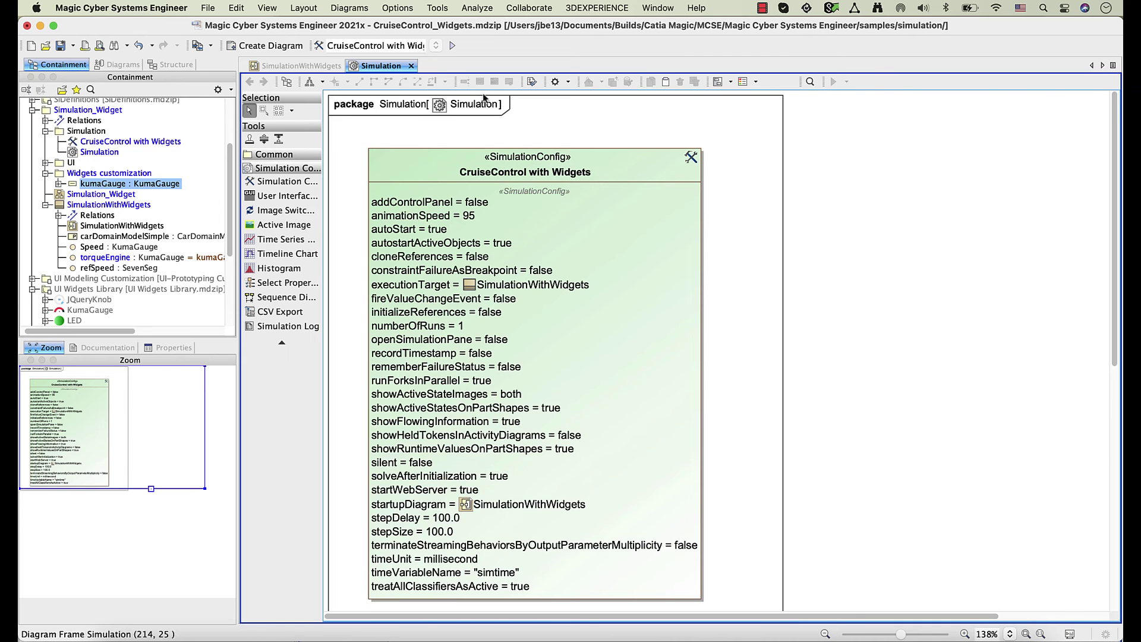
Run the simulation, set the ccm block's refSpeed to 30 inline, then stop it.
click(449, 47)
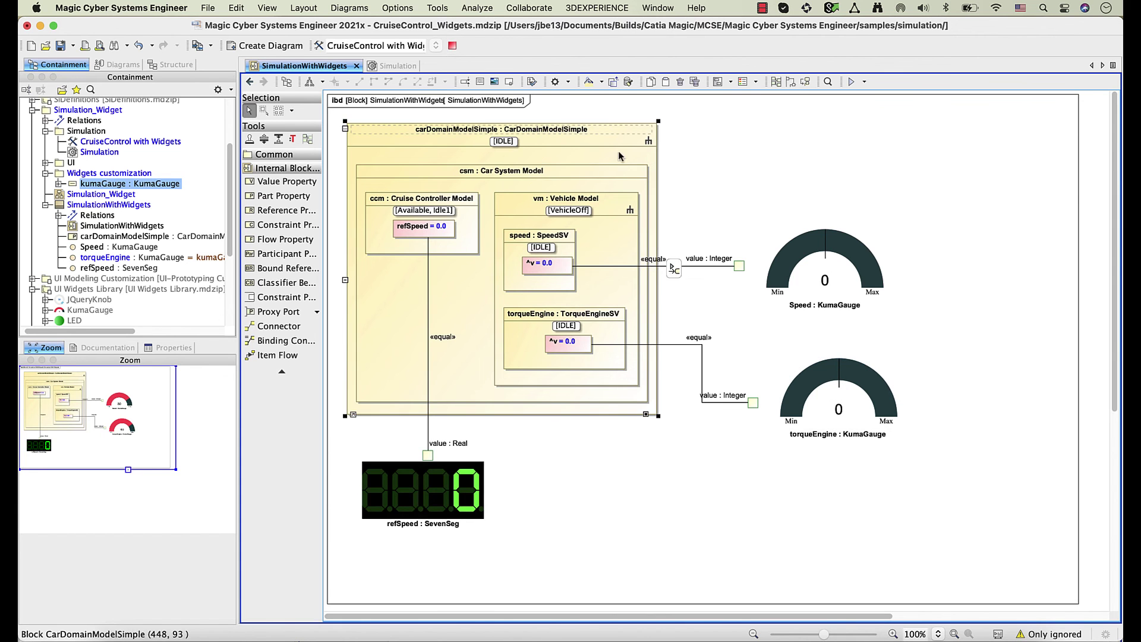
click(473, 223)
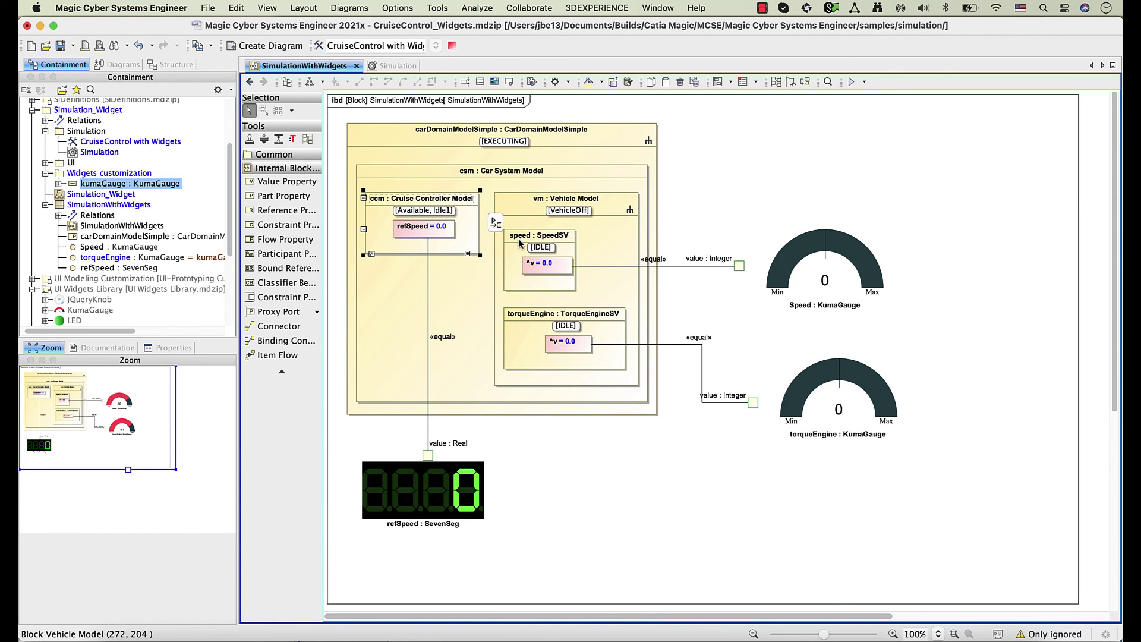
click(440, 227)
click(443, 245)
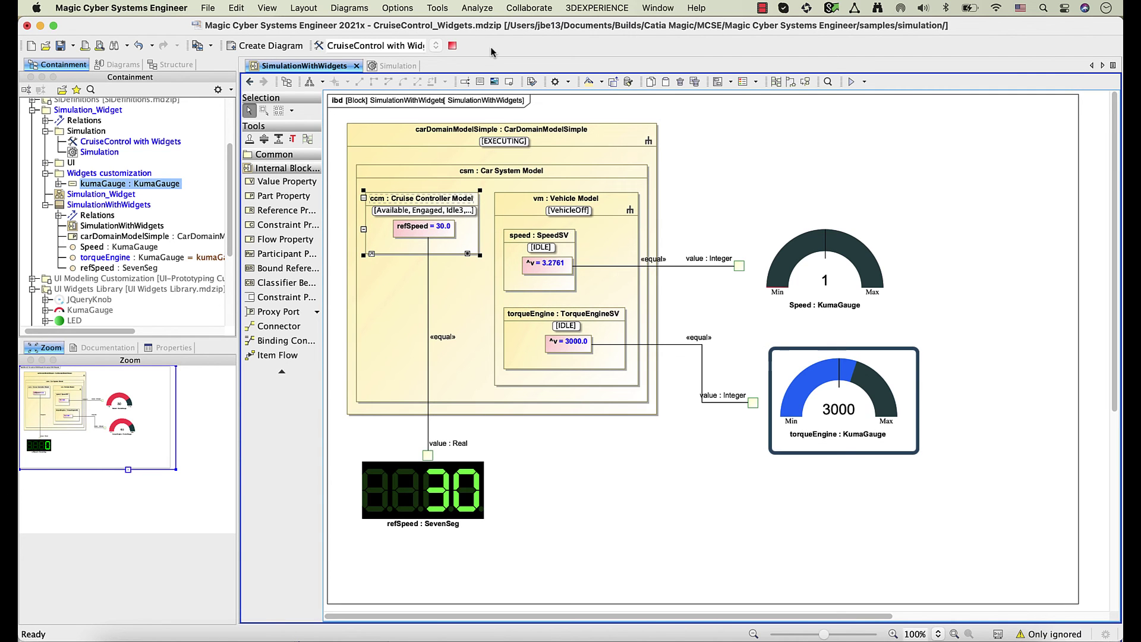
key(Escape)
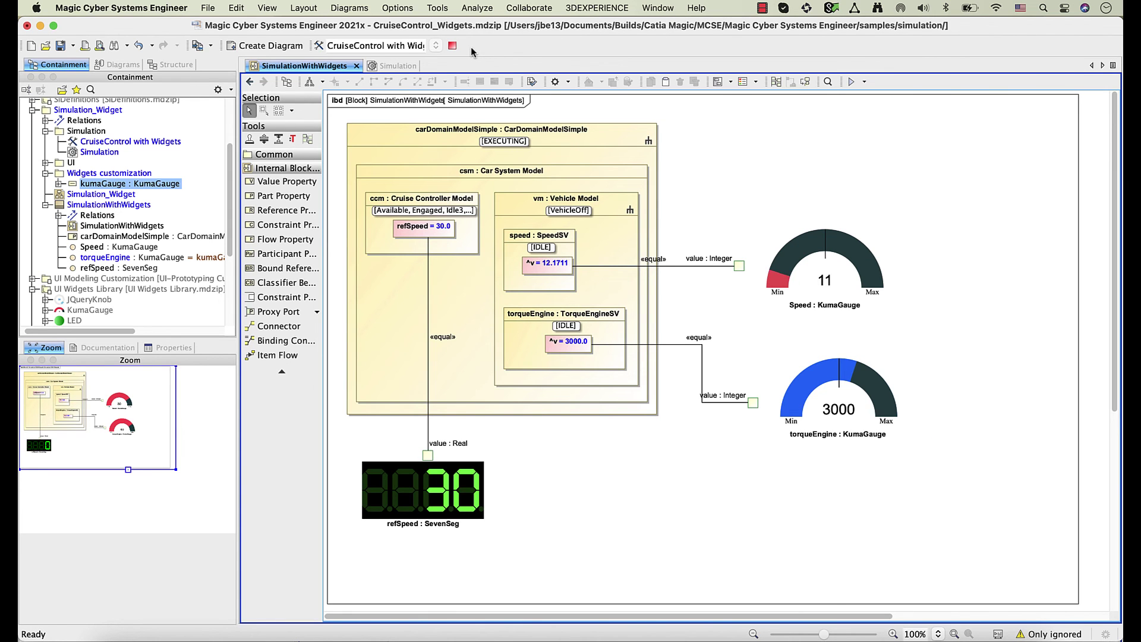
click(452, 46)
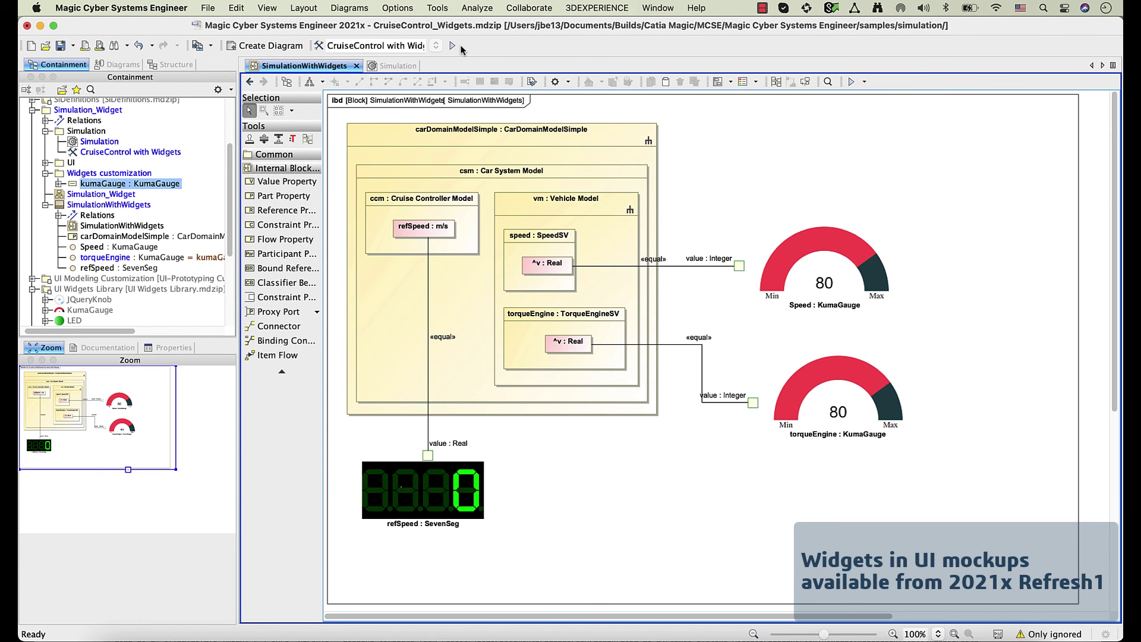
In the UI mockup, place the Speed and torqueEngine gauges and the refSpeed display in their boxes.
click(45, 163)
double_click(76, 172)
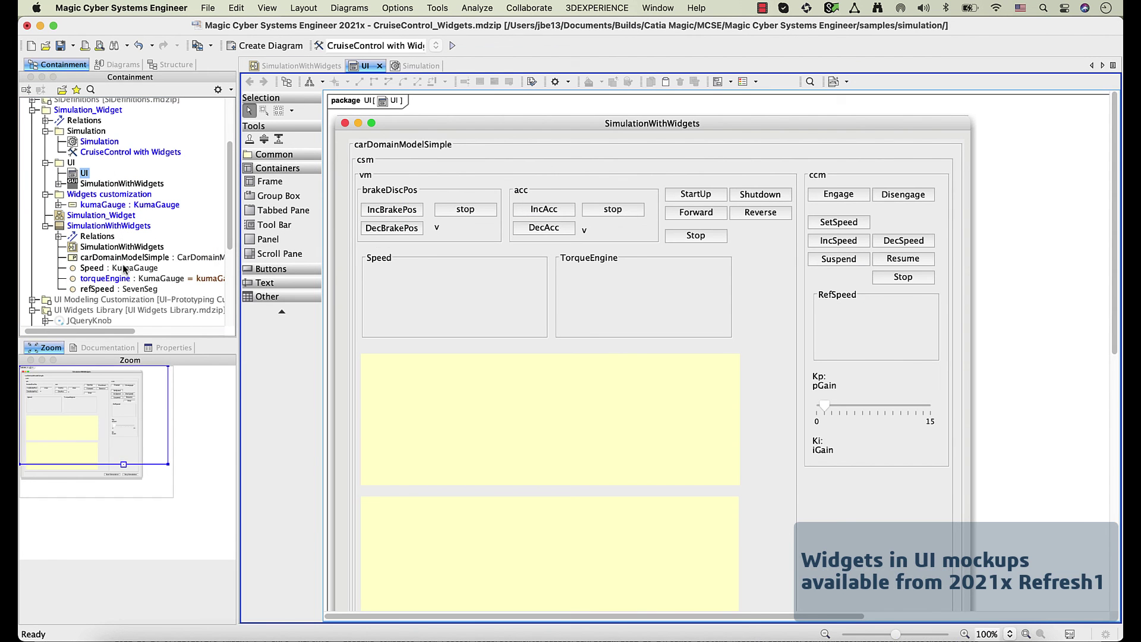
drag(124, 269, 452, 294)
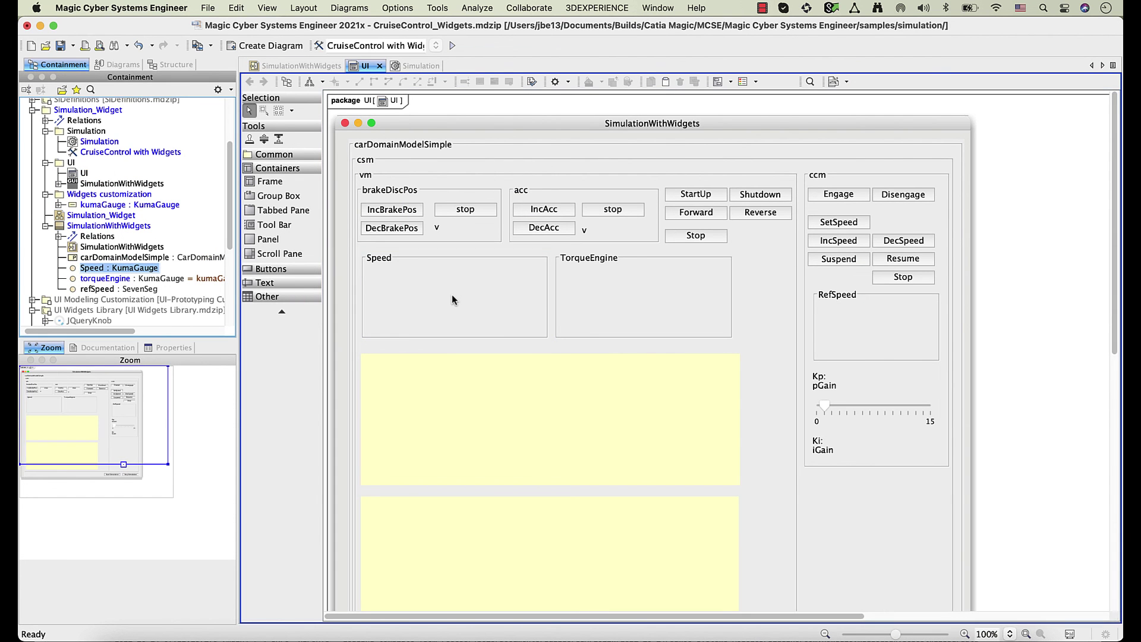
drag(128, 280, 616, 289)
drag(119, 289, 861, 322)
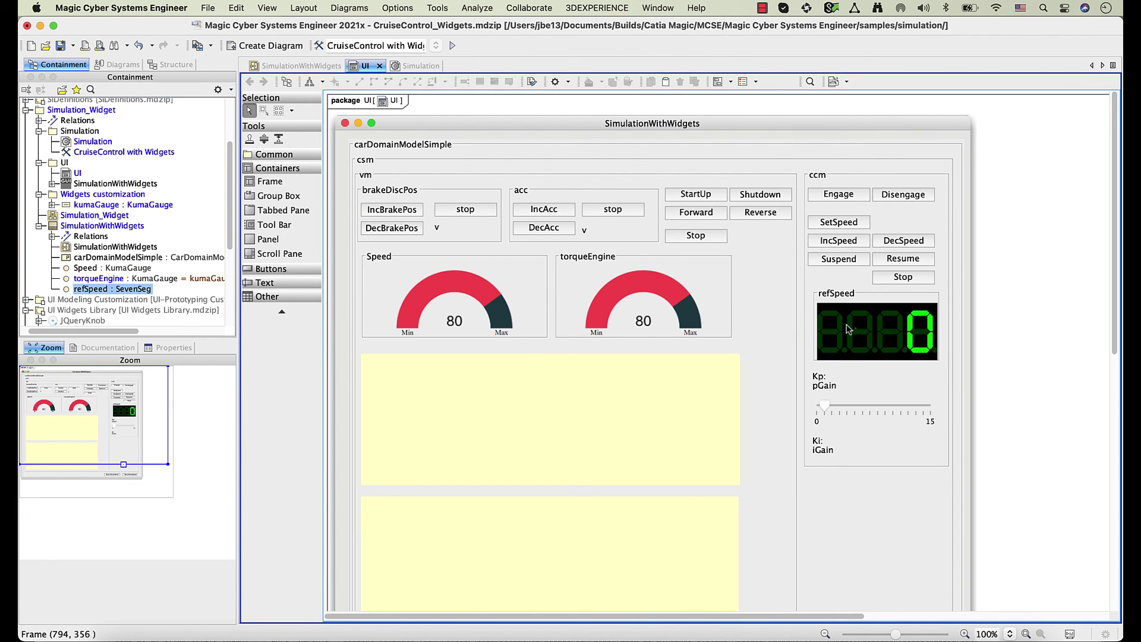
Attach SimulationWithWidgets to the simulation config and make the config Silent.
click(427, 66)
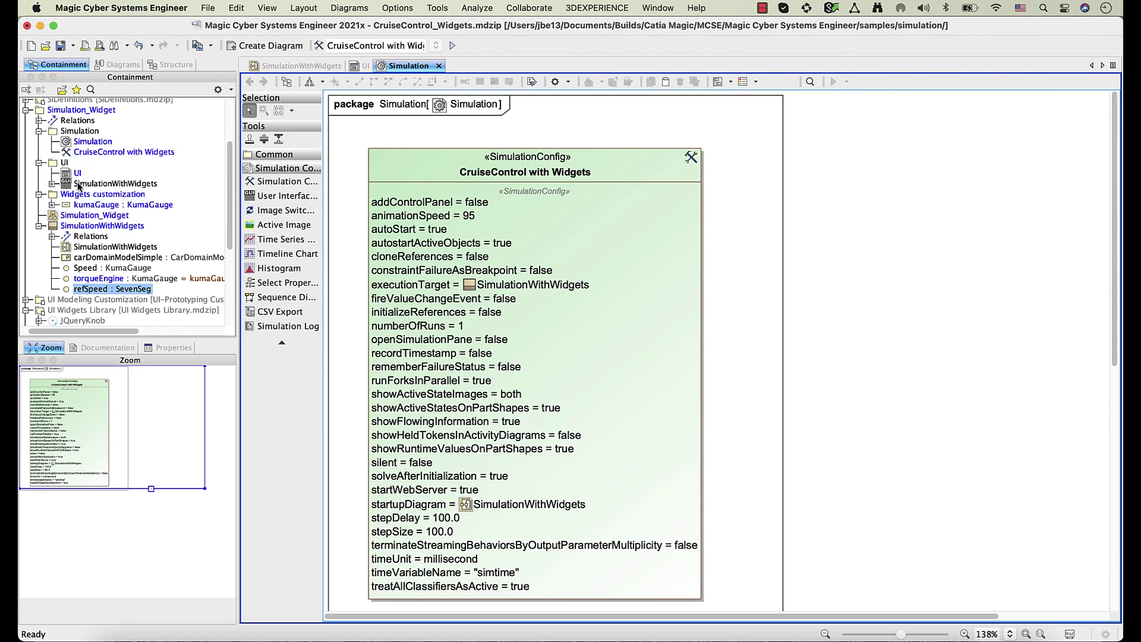
drag(80, 183, 447, 158)
right_click(600, 162)
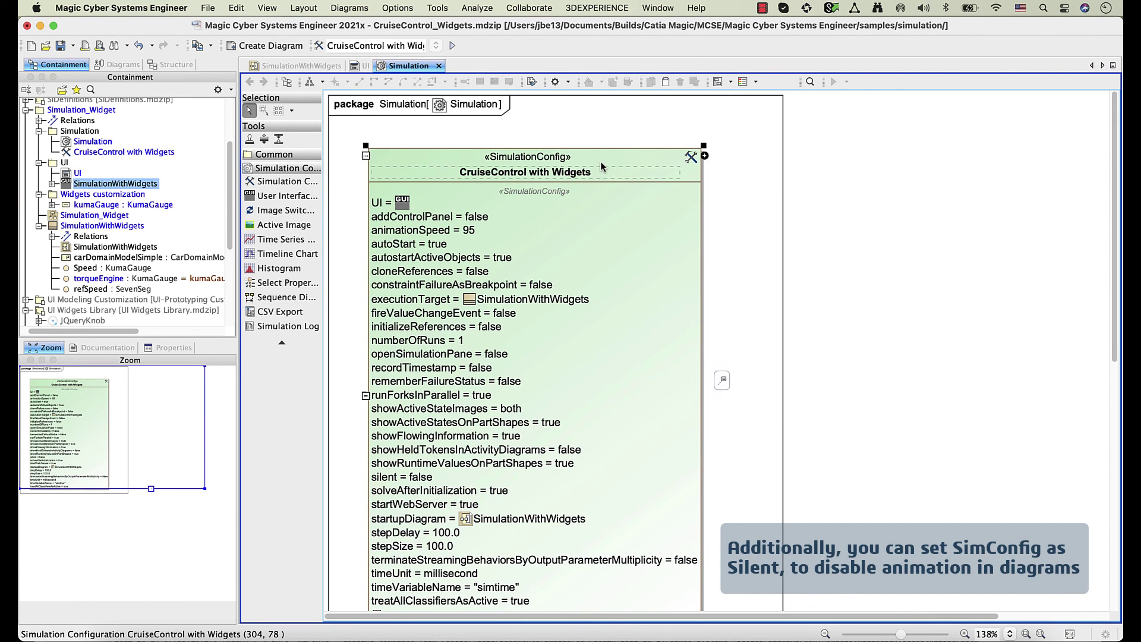
click(632, 395)
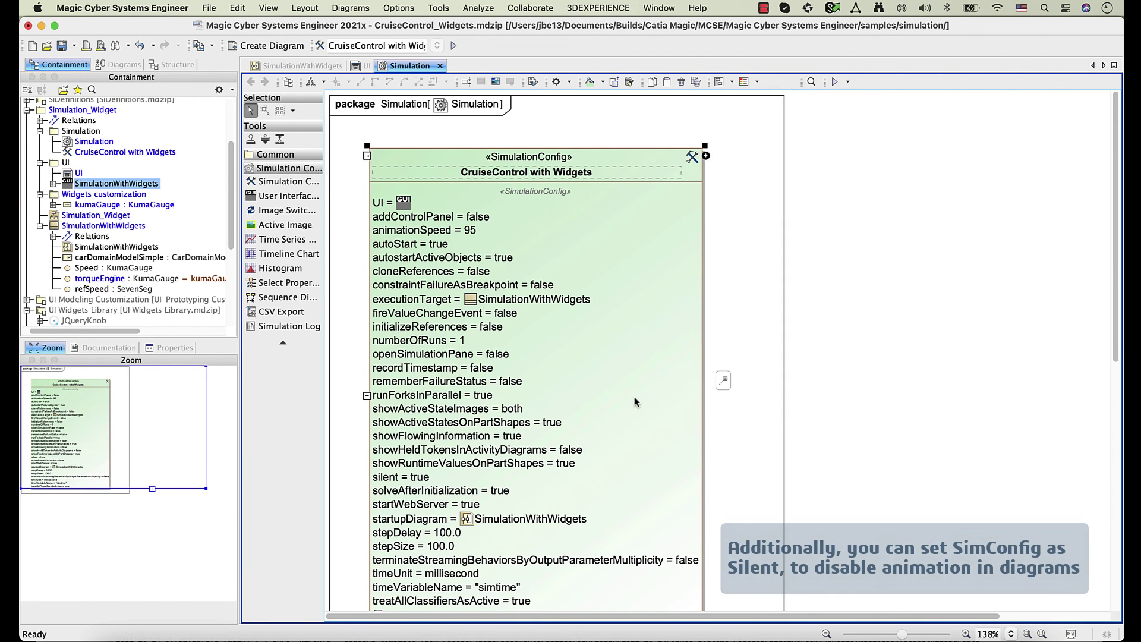
Start the simulation and show the Simulation panel from the Window menu.
click(452, 47)
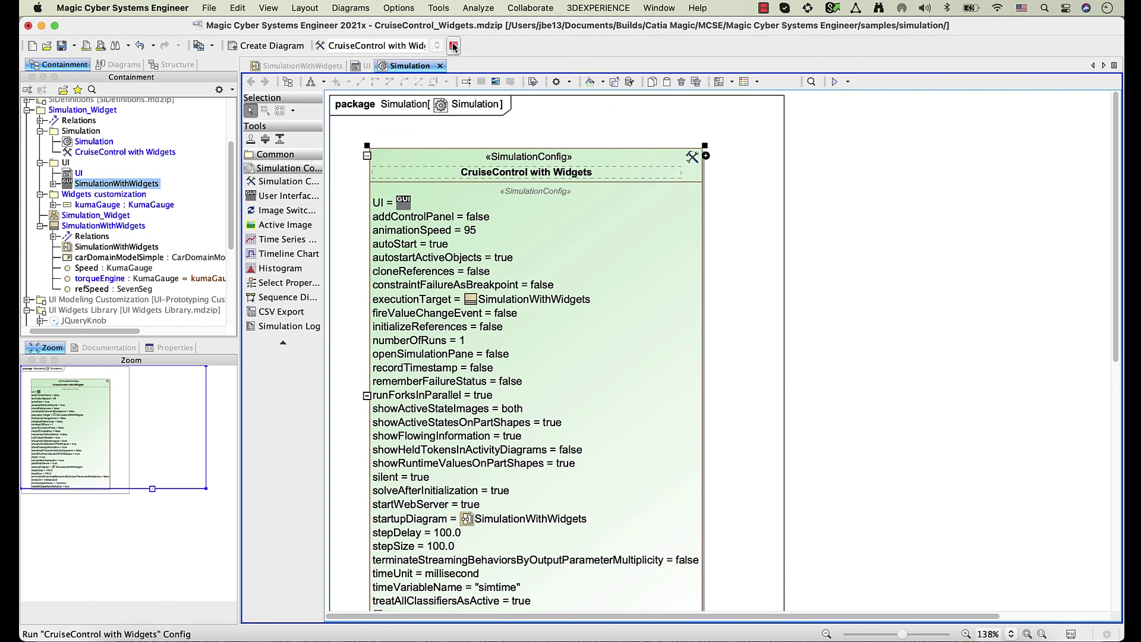
click(658, 8)
click(684, 237)
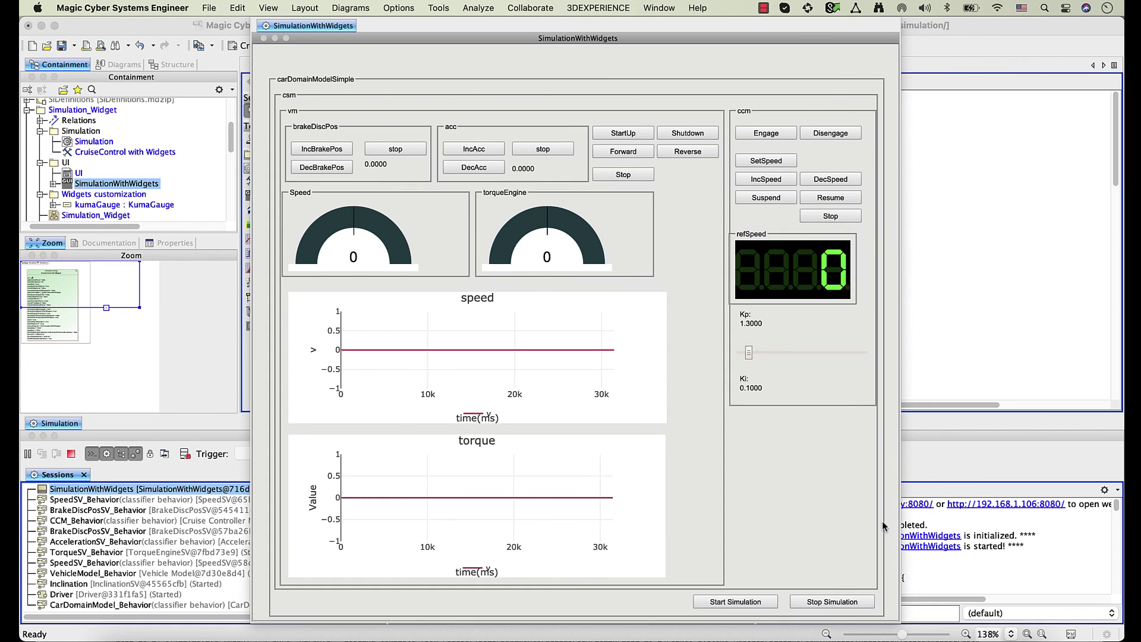
Raise refSpeed in nine IncSpeed steps so the Speed gauge climbs.
click(766, 179)
click(767, 179)
click(767, 181)
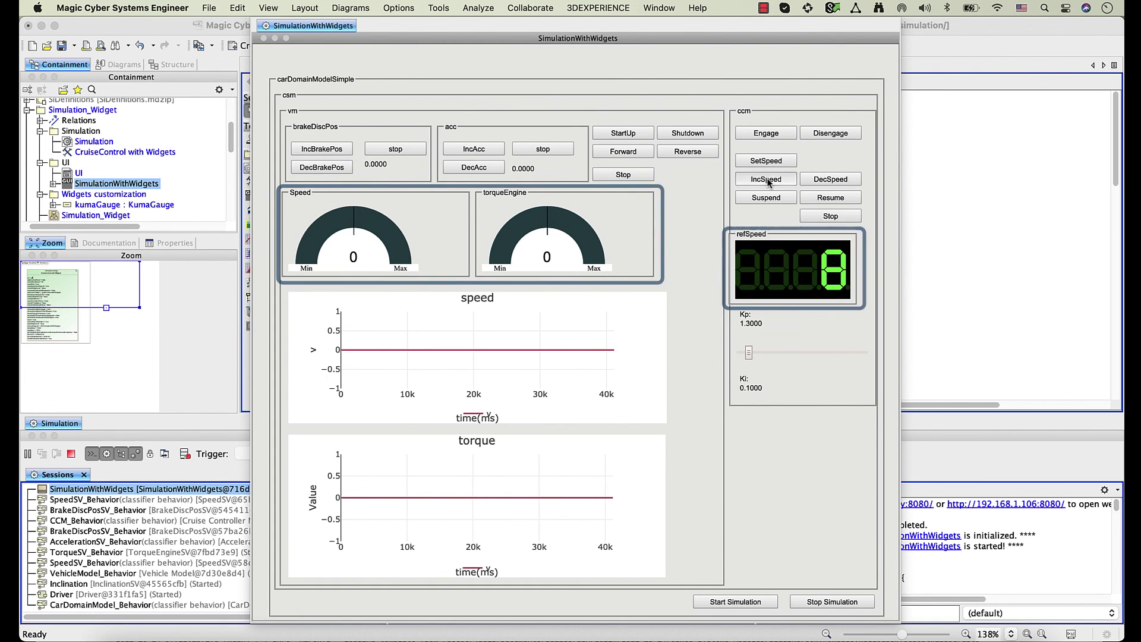
click(769, 180)
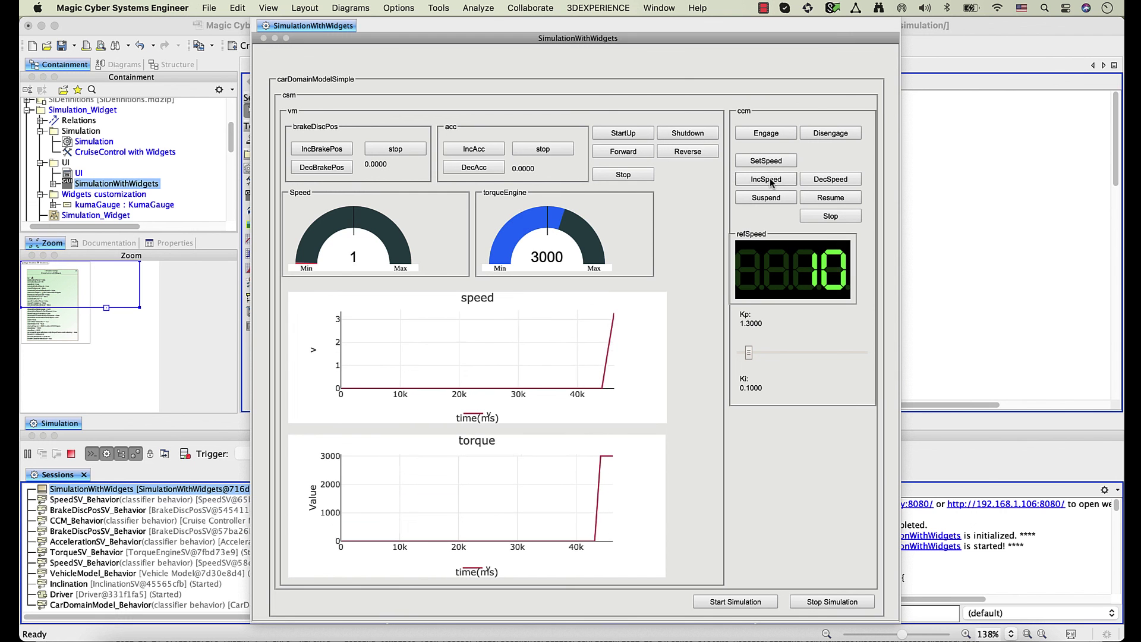
click(769, 178)
click(769, 178)
click(768, 178)
click(769, 178)
click(769, 178)
click(769, 179)
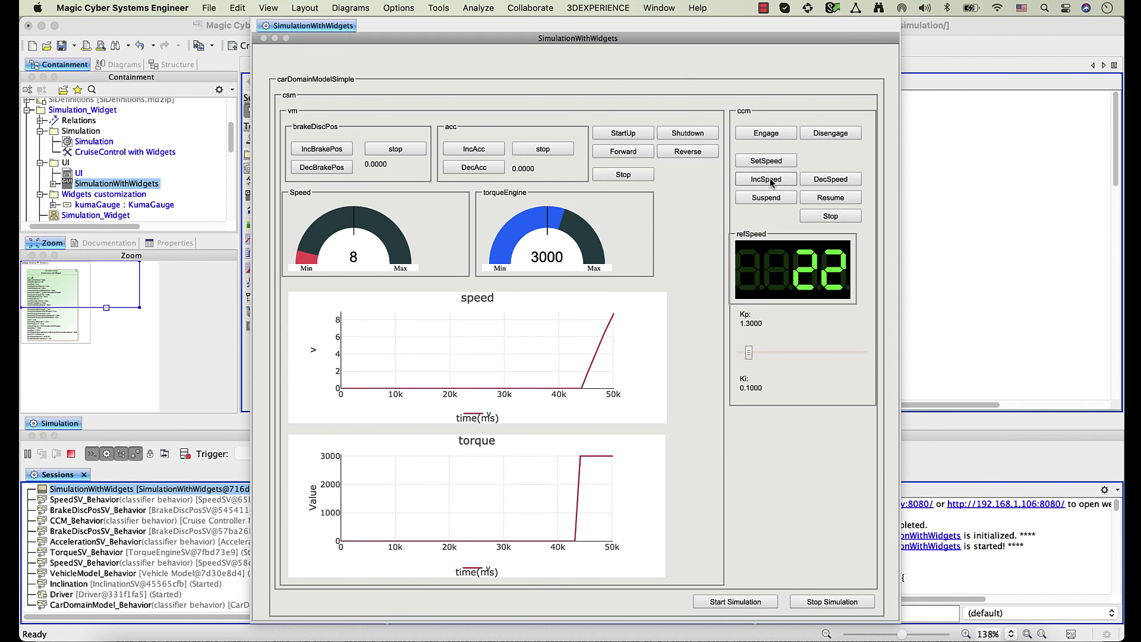
click(769, 178)
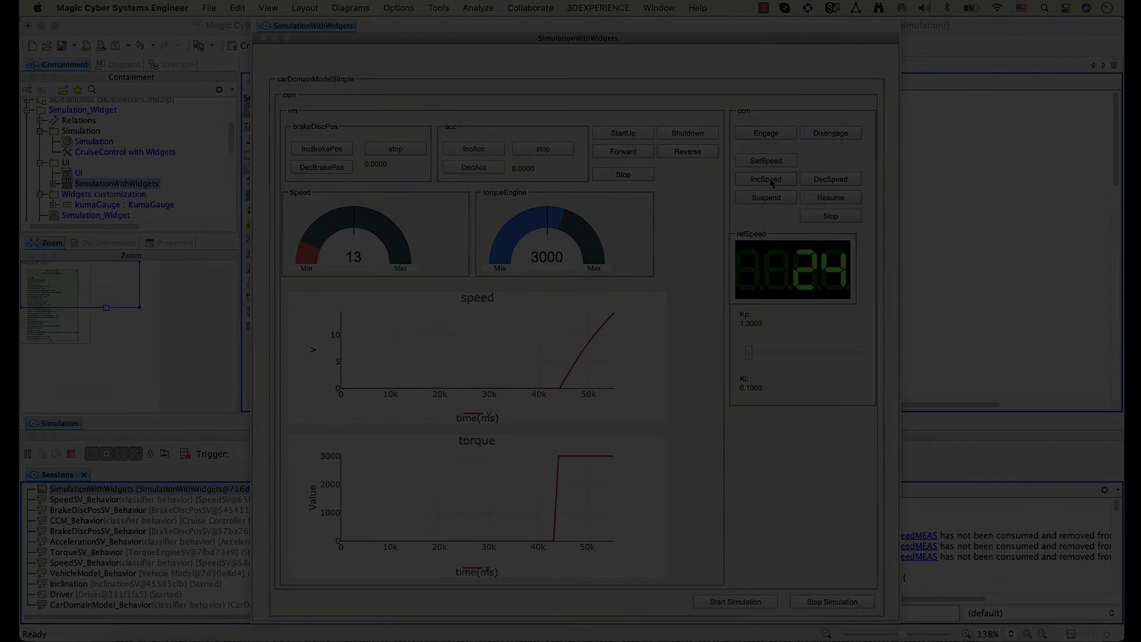